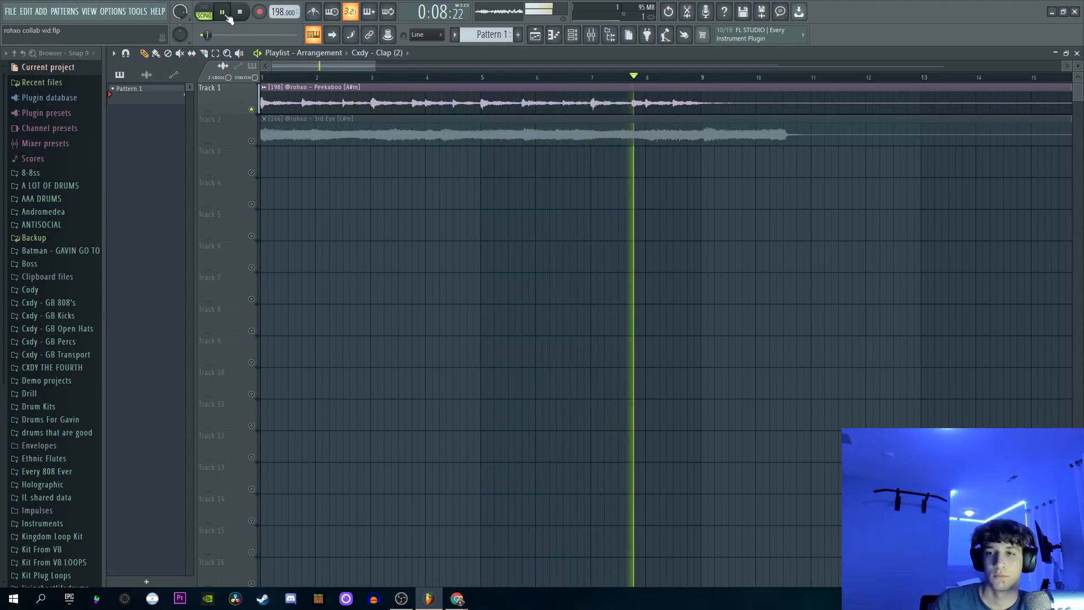
- Solo Track 2 in the playlist and audition the 3rd Eye loop
key(space)
right_click(252, 141)
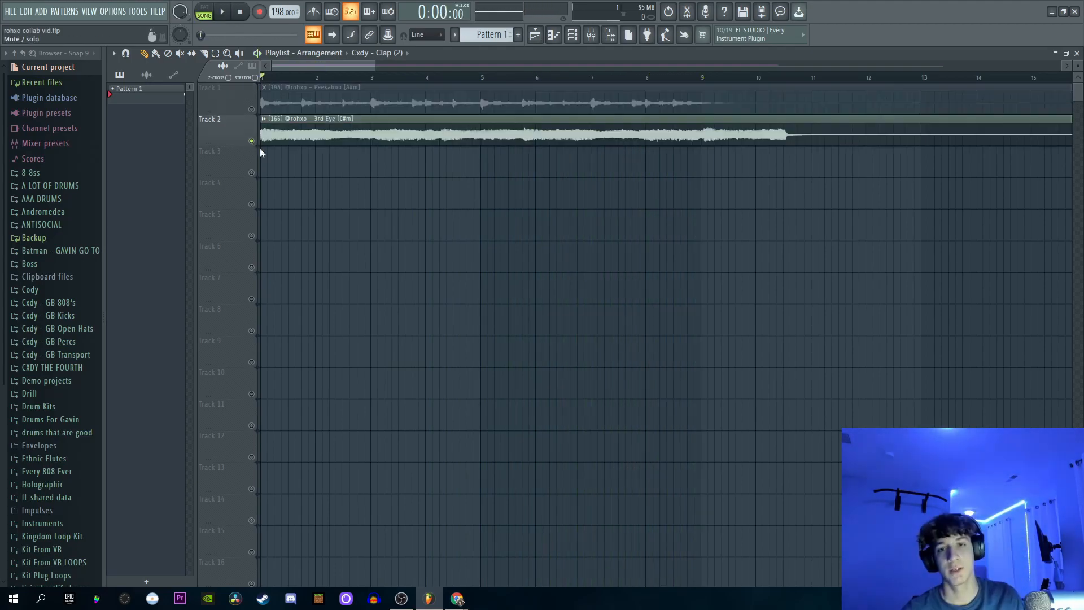
click(224, 17)
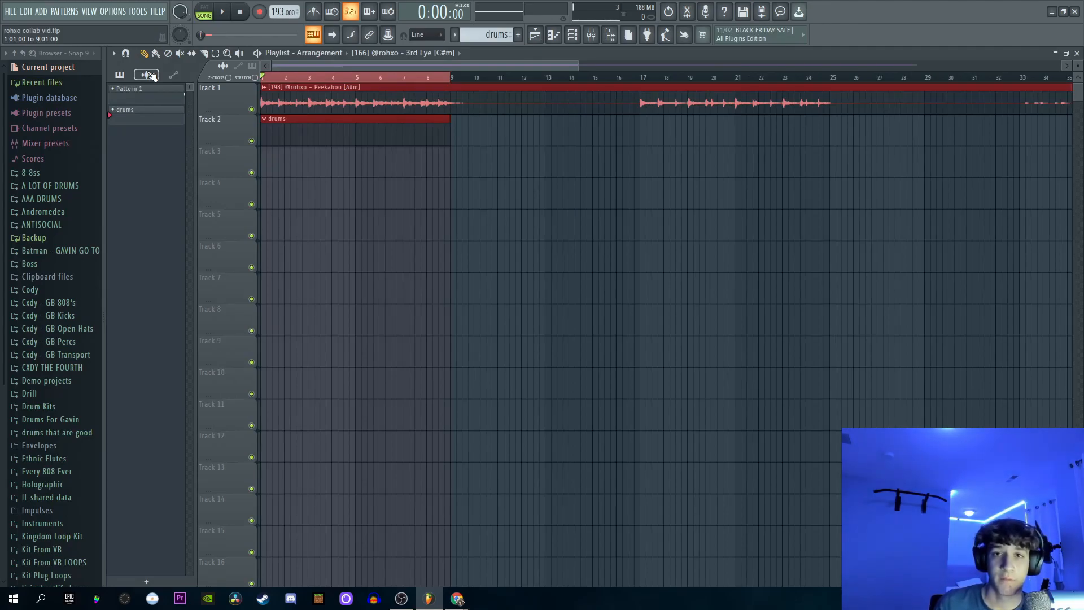
- Add the CLAP1 sample from the Wheezy kit's wWw claps folder to the channel rack and set the tempo to 212 BPM
click(224, 13)
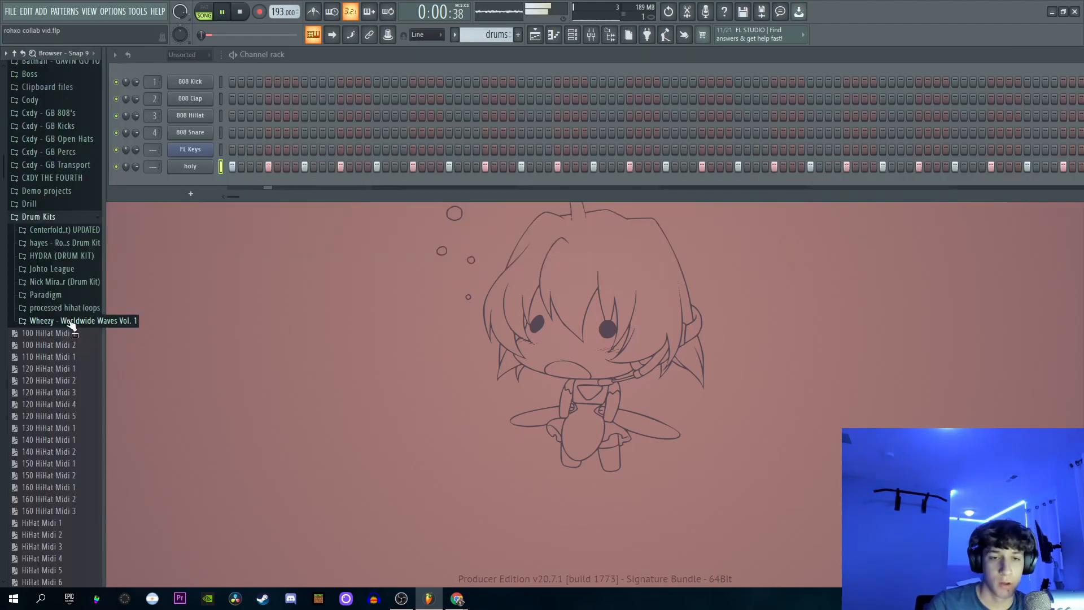
click(60, 321)
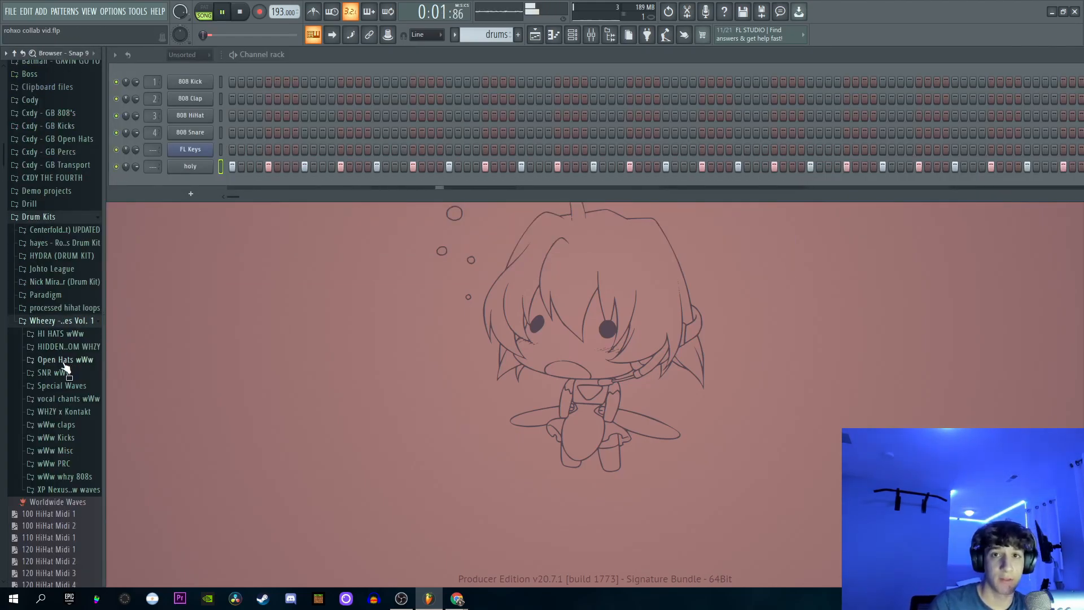
click(56, 424)
drag(51, 437, 392, 150)
drag(278, 13, 277, 7)
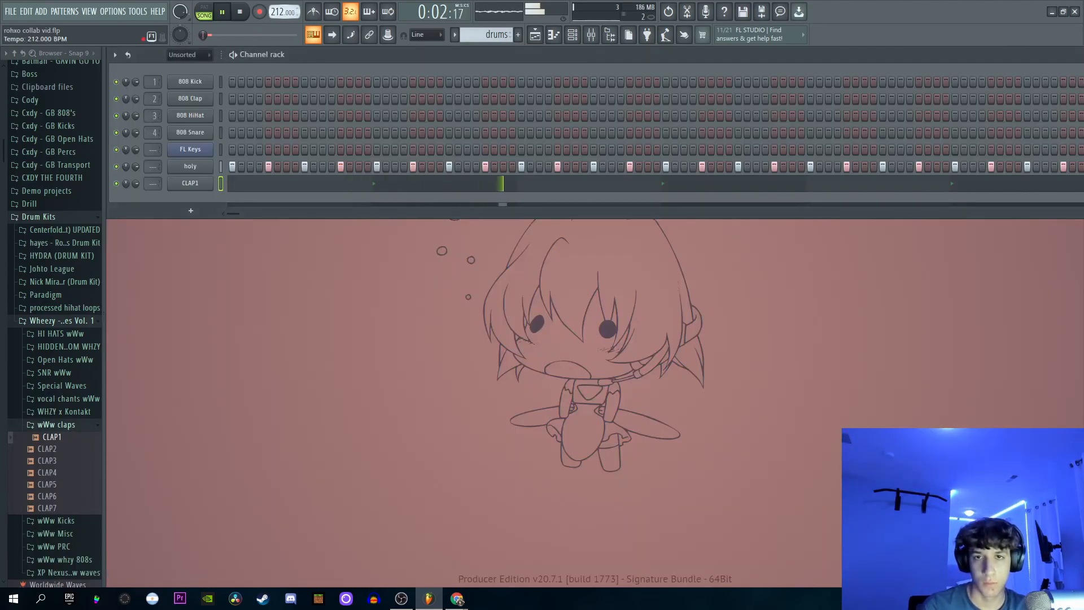
click(555, 329)
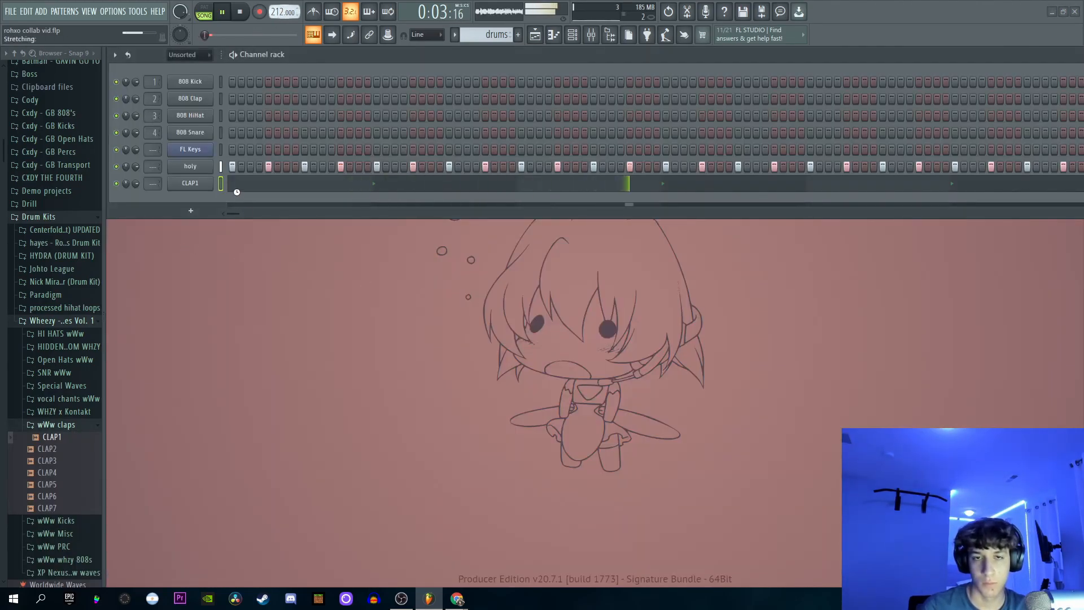
- Edit the holy hi-hat notes in bars 1 to 3, adding a fast roll before bar 3 and lower-pitched hits
right_click(201, 168)
click(235, 170)
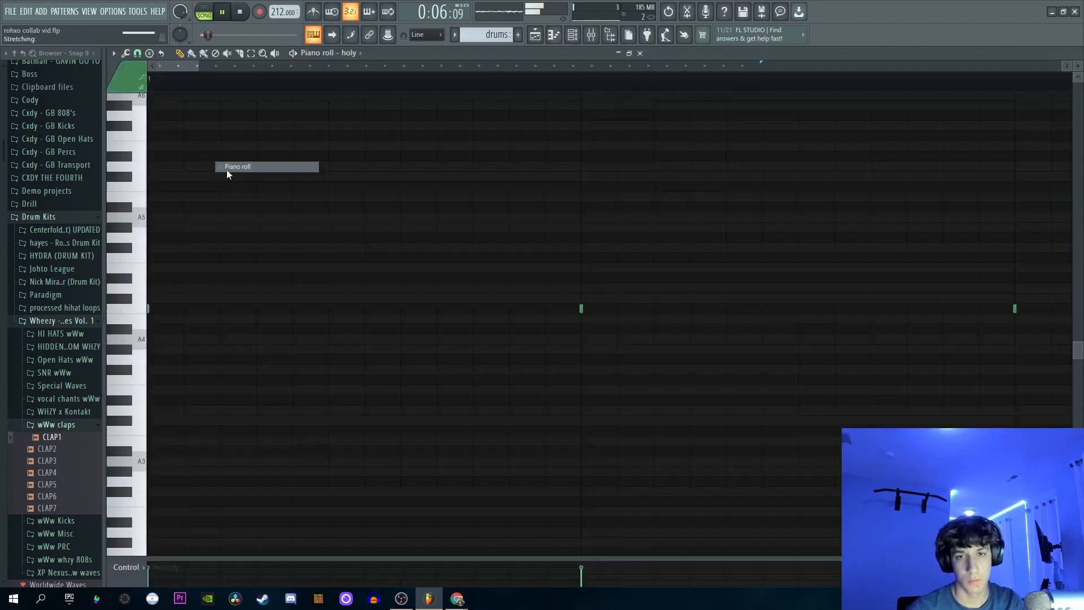
scroll(375, 317, up, 2)
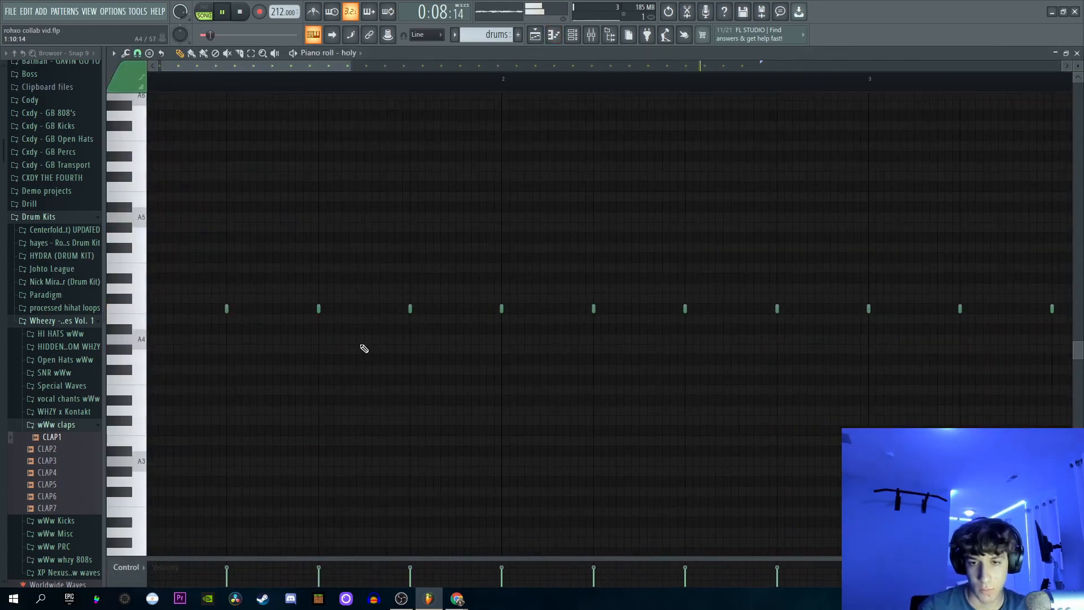
scroll(319, 319, up, 2)
click(316, 311)
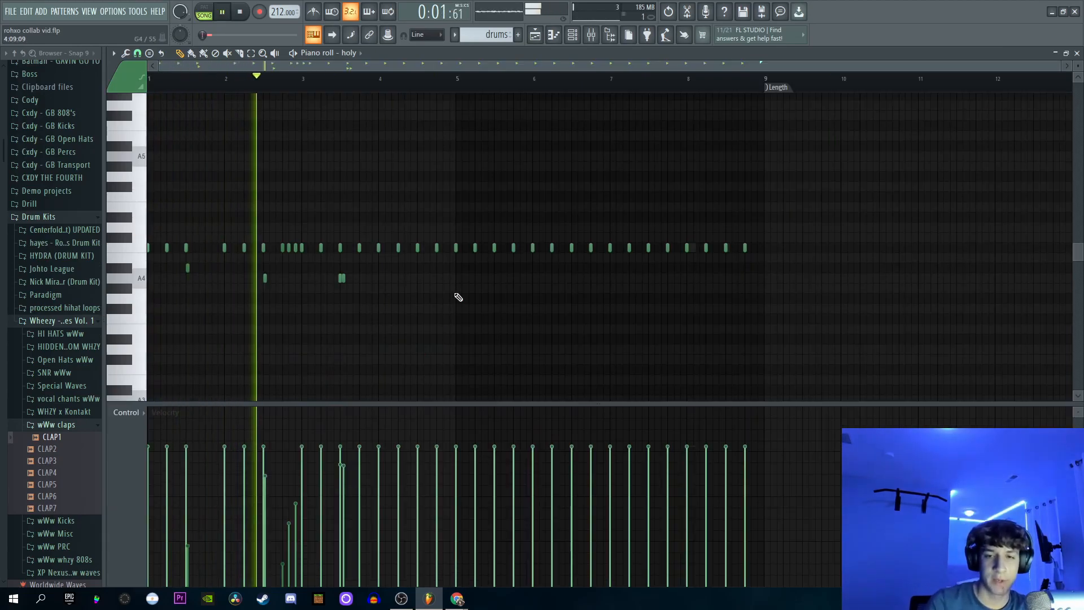
- Vary the holy hi-hat notes through bar 8 with rolls, gaps and lower-pitched hits, and play the pattern back
scroll(435, 322, up, 2)
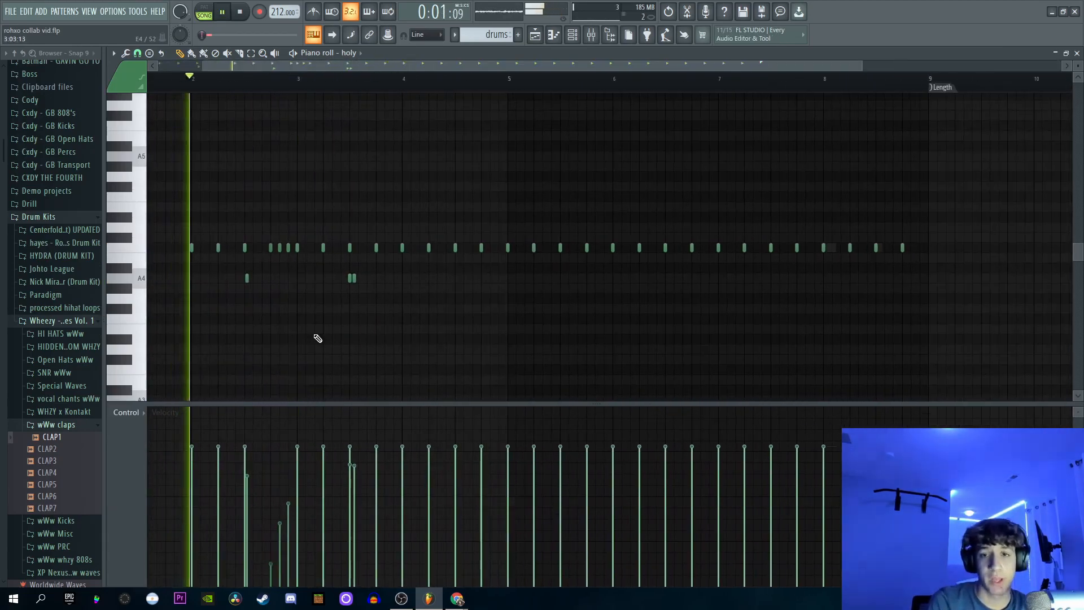
scroll(480, 315, up, 4)
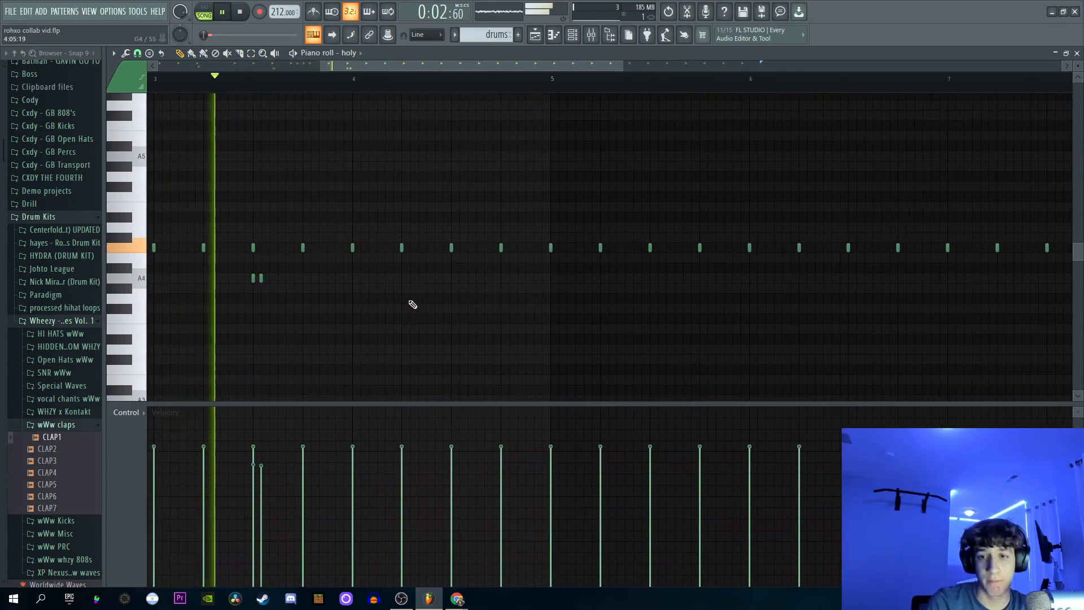
click(485, 279)
key(space)
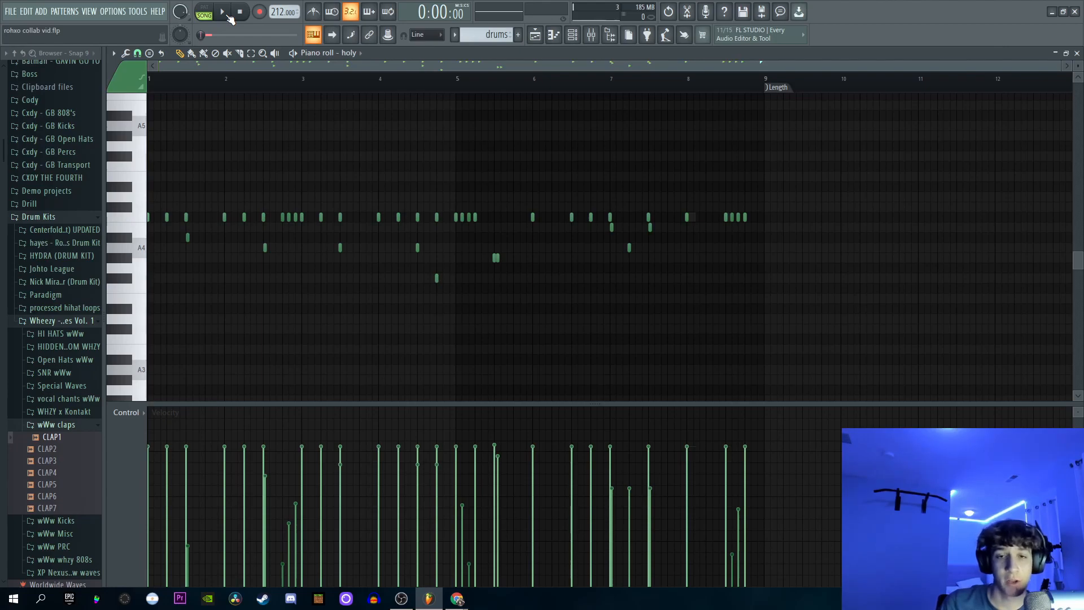
click(226, 14)
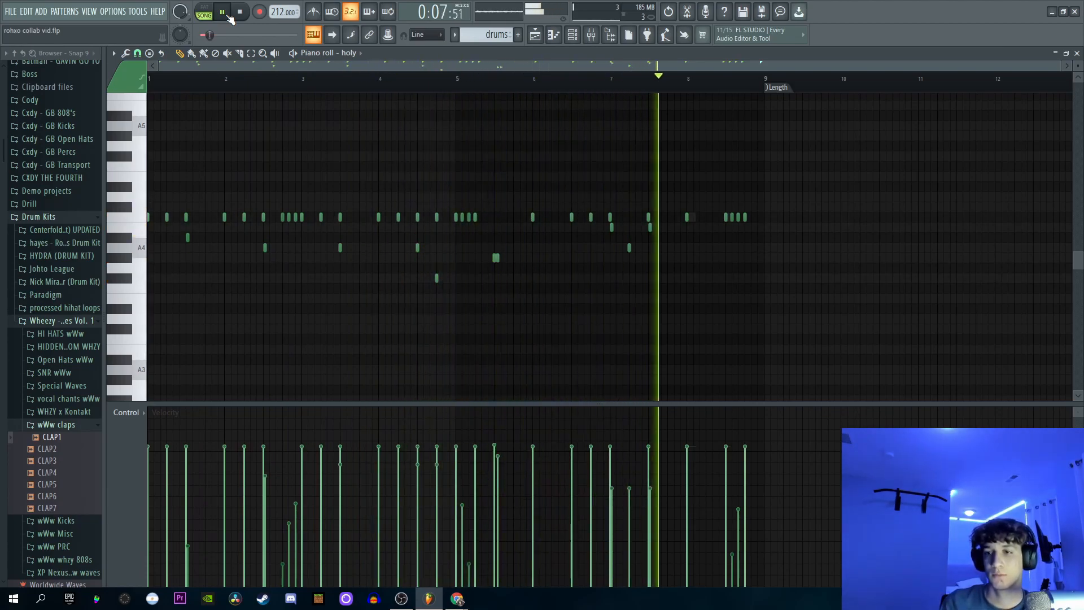
key(space)
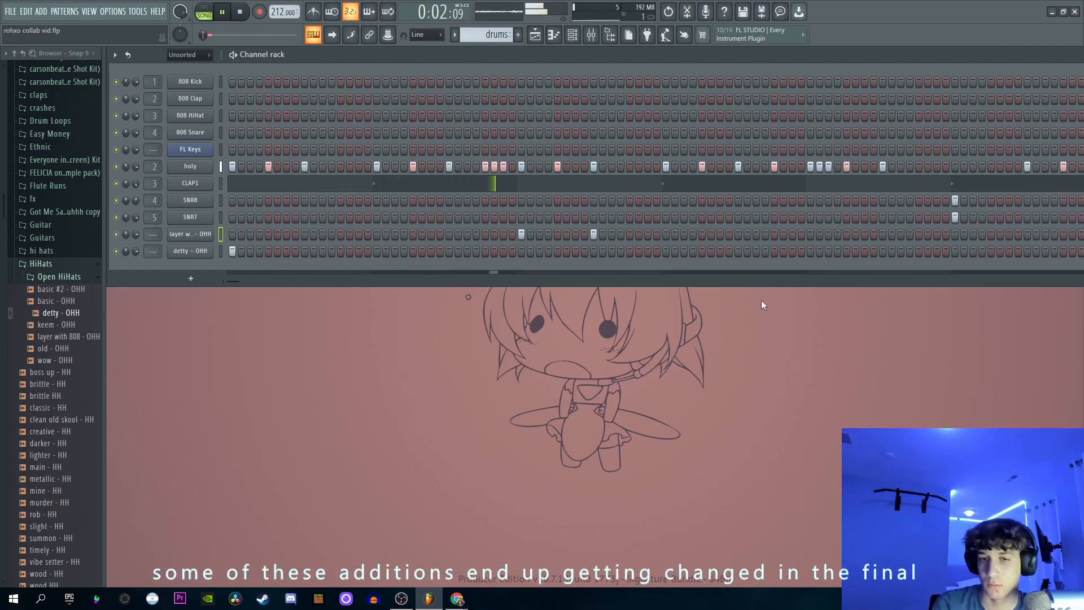
- Place a detty open-hat hit at the start of bar 5 and duplicate the layer with 808 open-hat notes into bars 5 to 8
click(811, 251)
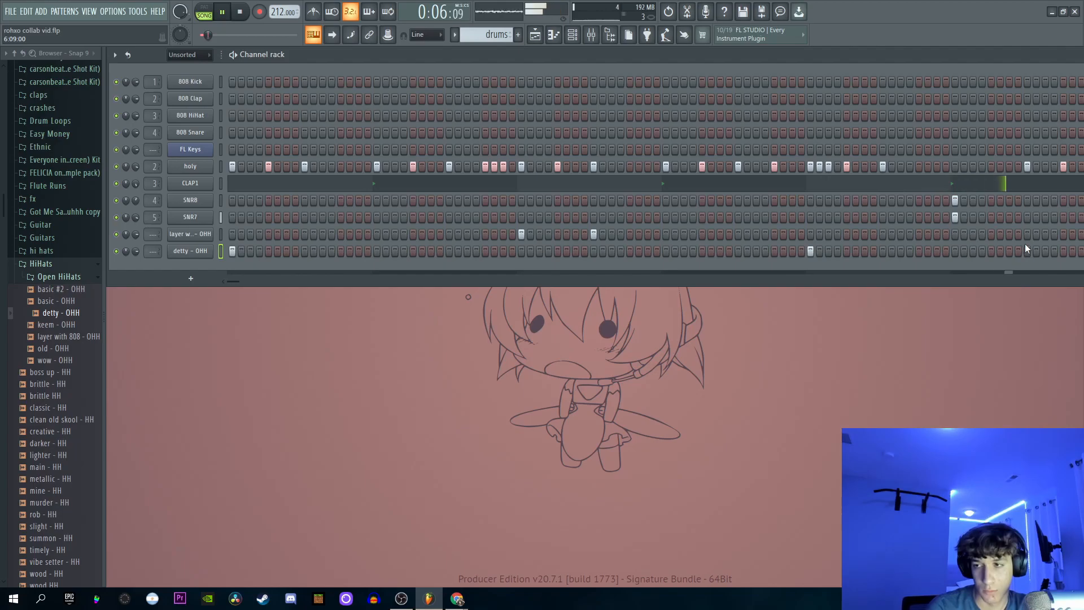
right_click(215, 232)
click(234, 234)
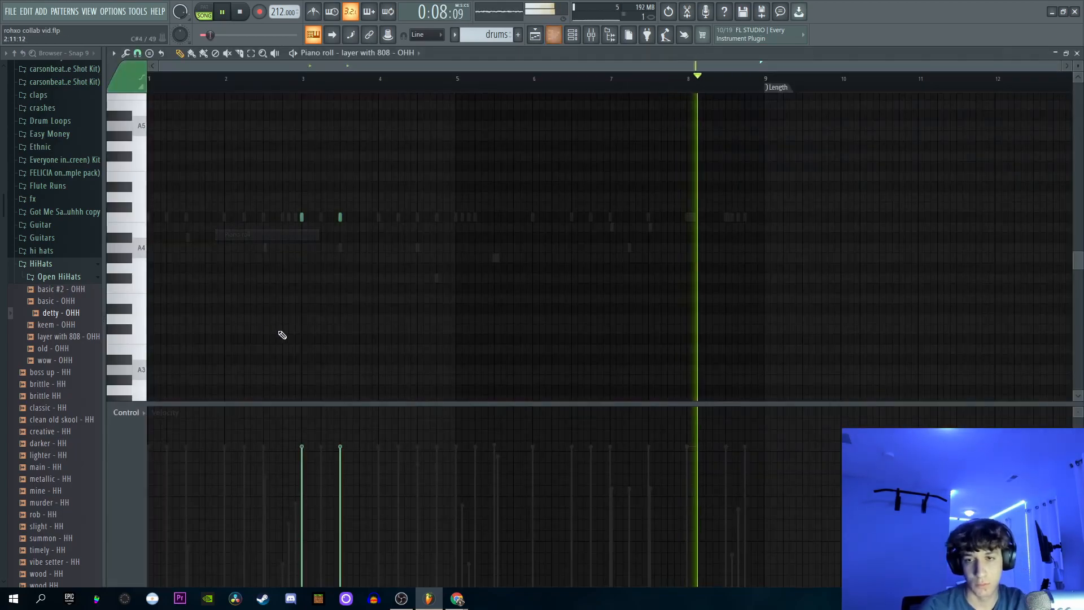
drag(459, 89, 764, 85)
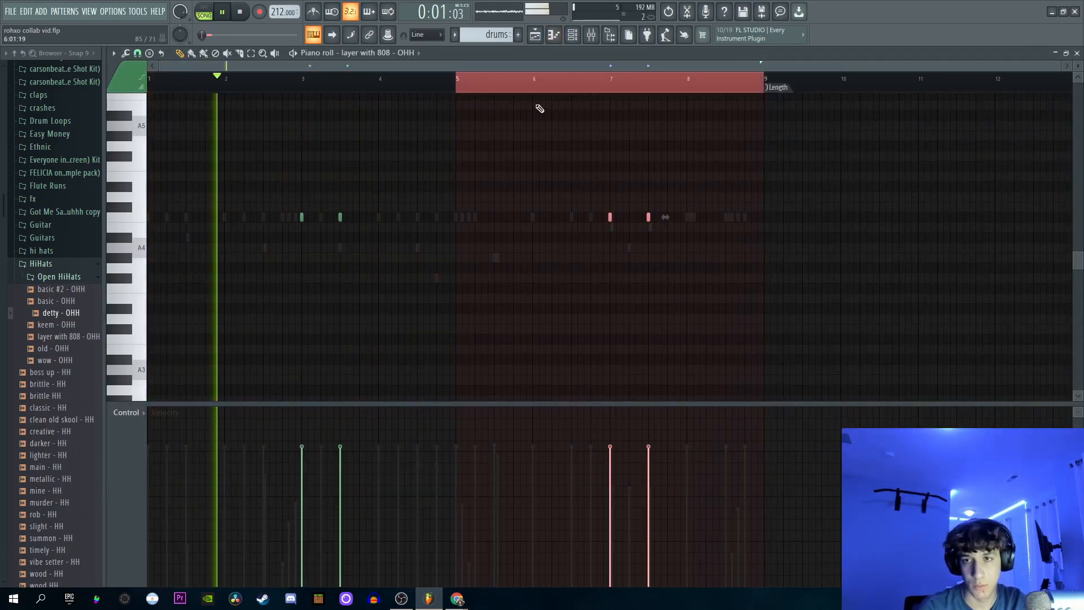
key(ctrl+d)
click(1077, 53)
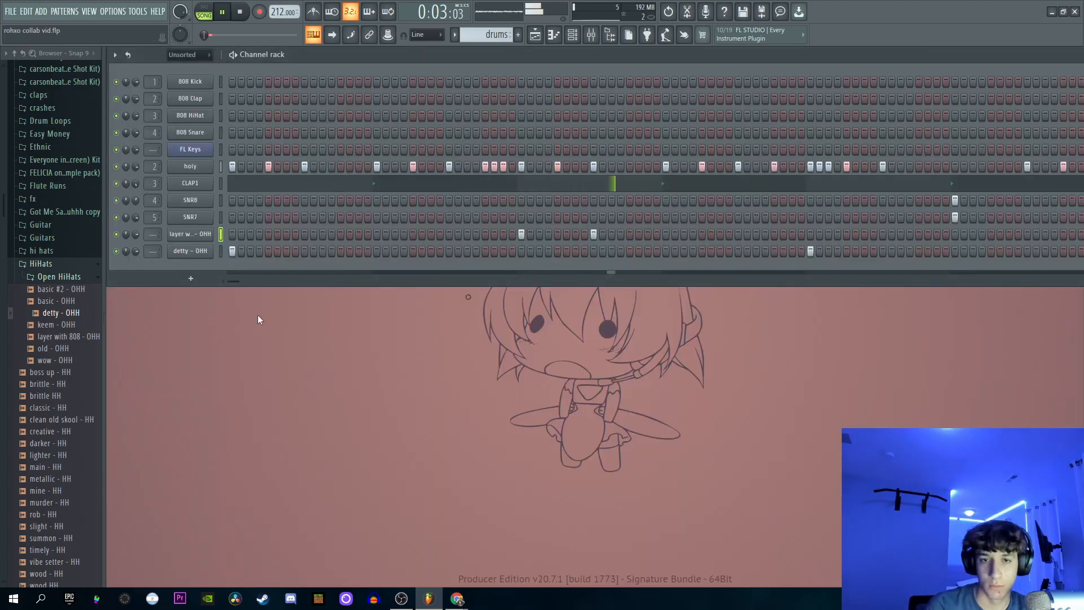
- Route the layer with 808 open hat to mixer track 6 and the detty open hat to mixer track 7
scroll(153, 233, up, 5)
scroll(153, 251, up, 3)
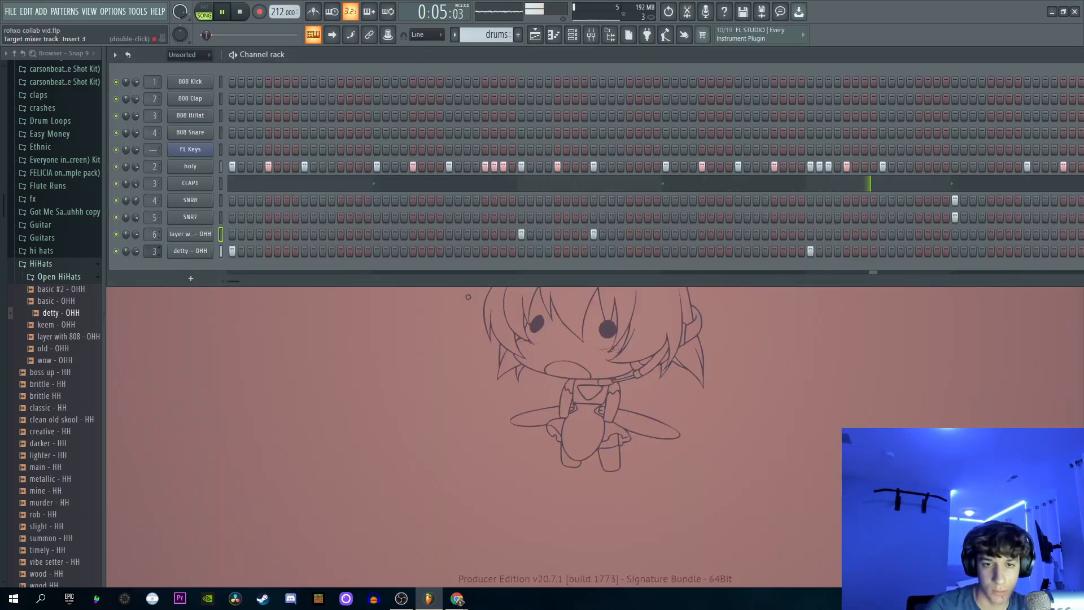
scroll(153, 250, down, 1)
- Collapse the Open HiHats and HiHats folders and return to the start of the sample browser
click(70, 278)
click(68, 265)
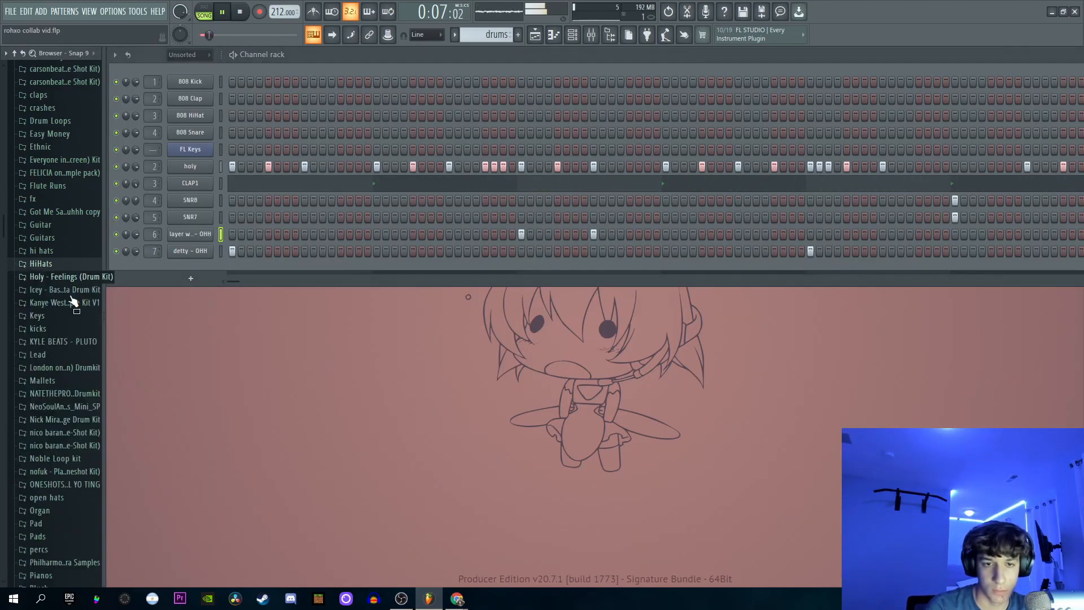
scroll(77, 342, up, 3)
scroll(77, 341, up, 15)
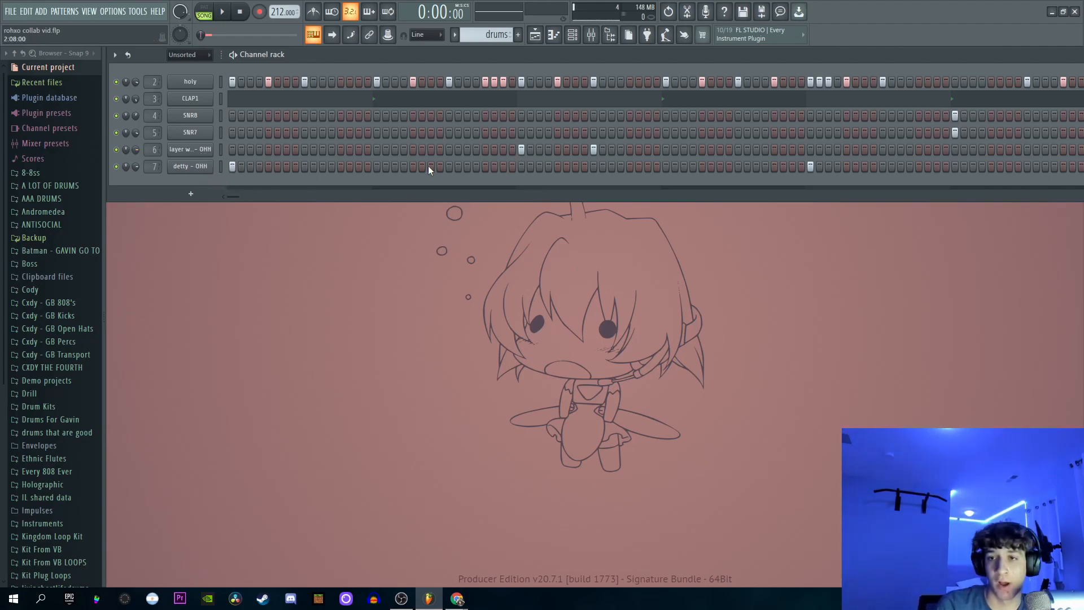
- Open the mixer, set the loop mix of Looperator on Insert 2 to about 0.47, and play the pattern back
key(F7)
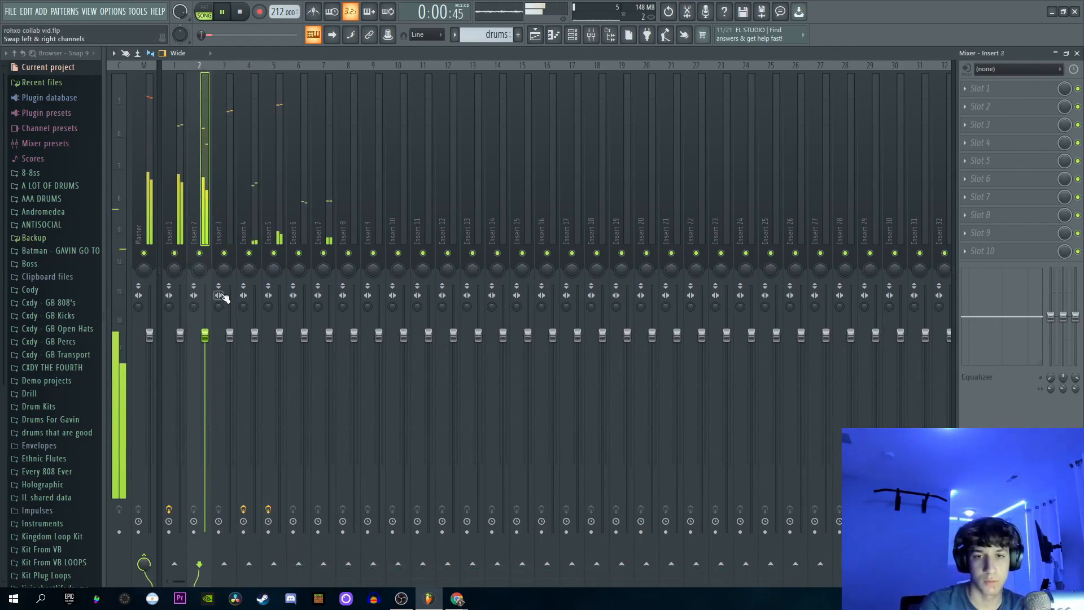
key(space)
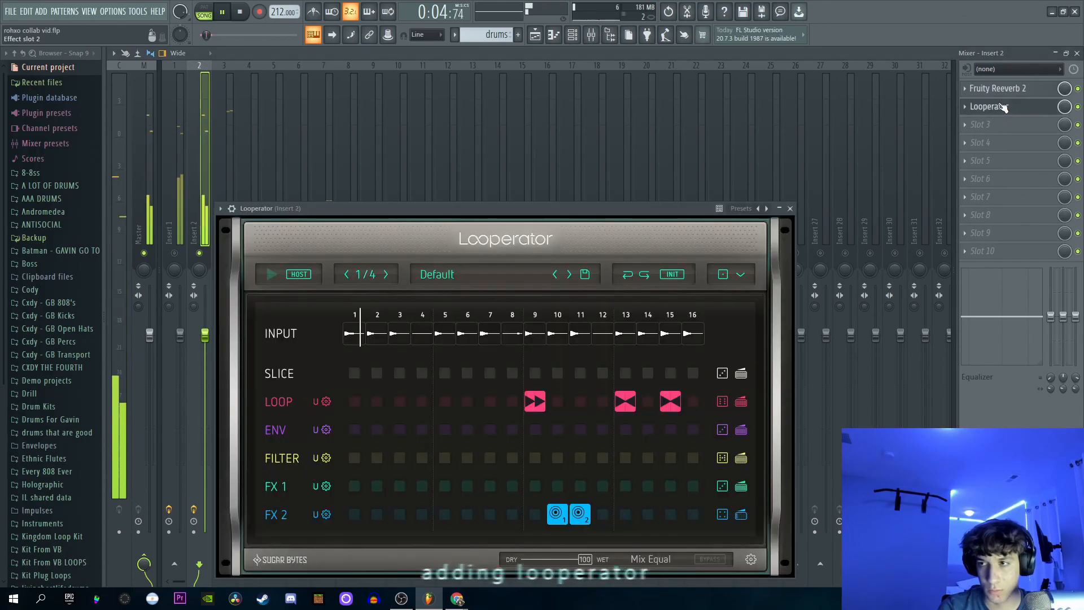
key(space)
drag(741, 402, 709, 402)
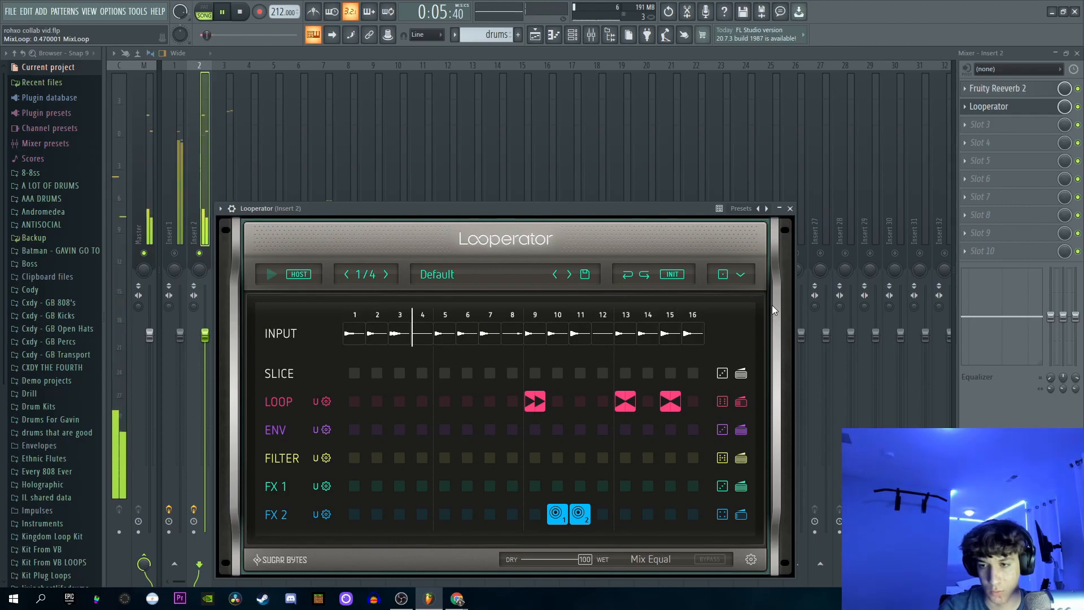
key(space)
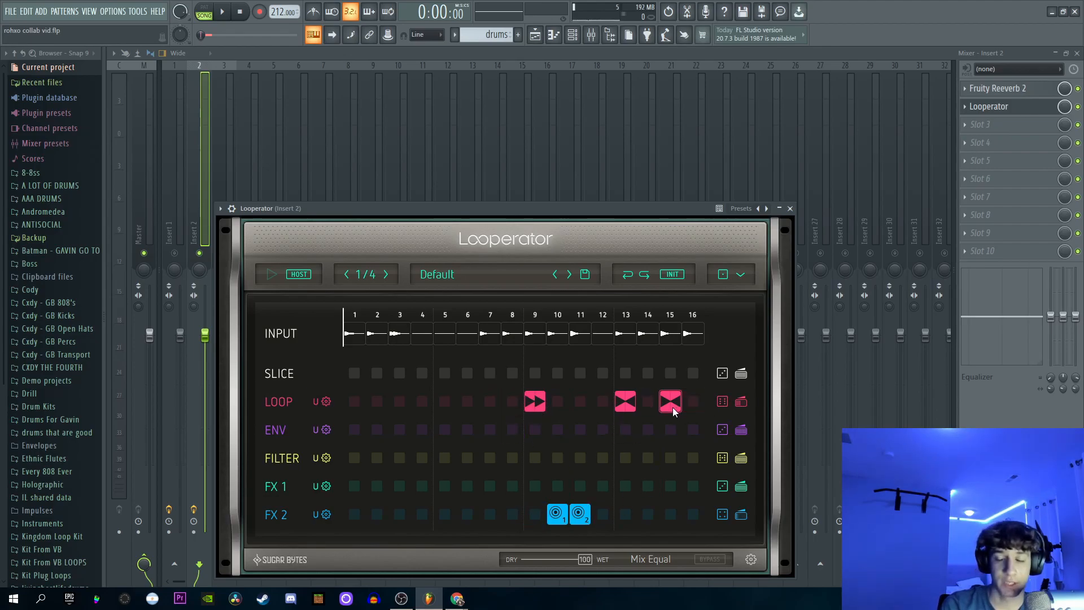
click(223, 12)
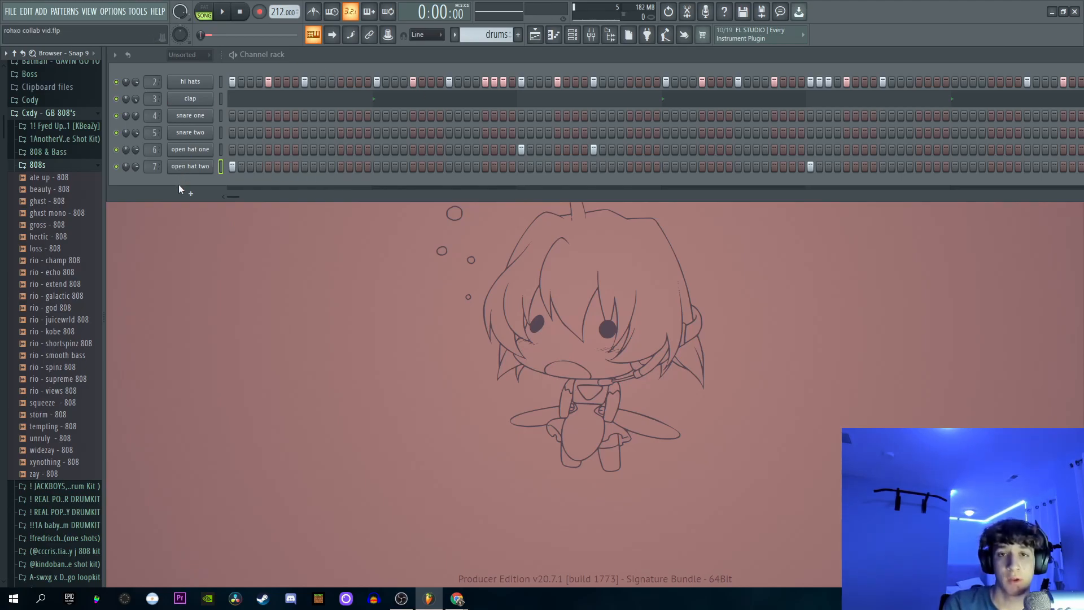
- Play the drum pattern and shift the channel rack to view its second half
click(223, 11)
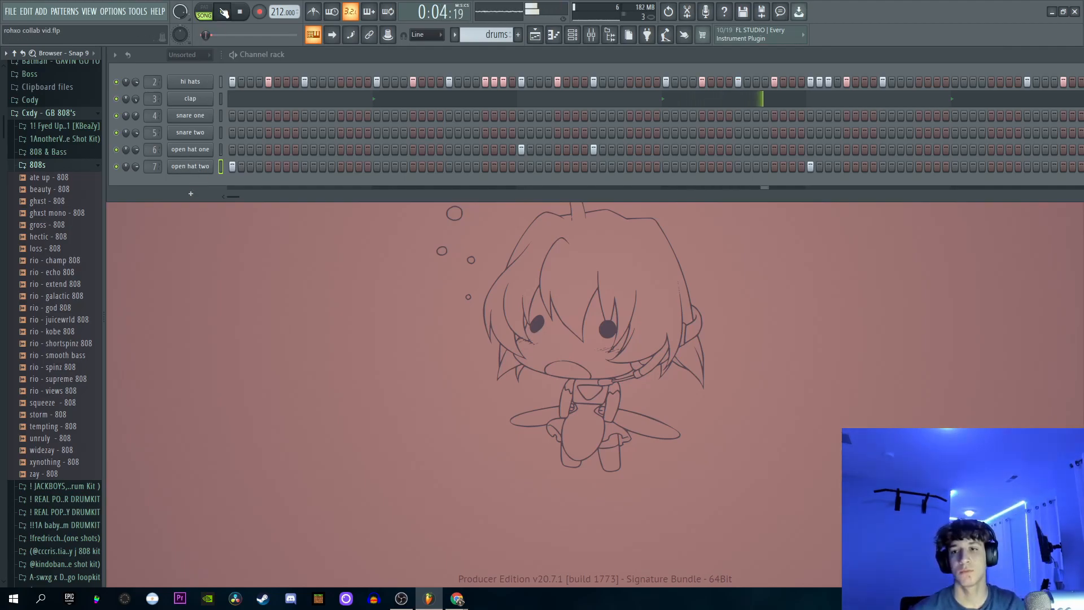
drag(713, 53, 203, 52)
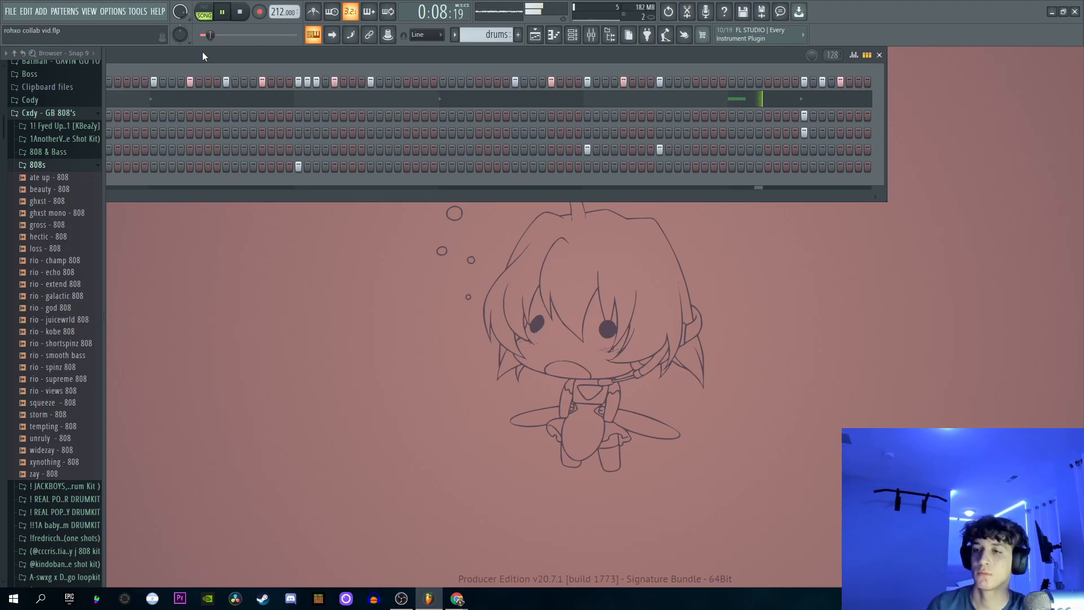
key(space)
drag(202, 52, 228, 61)
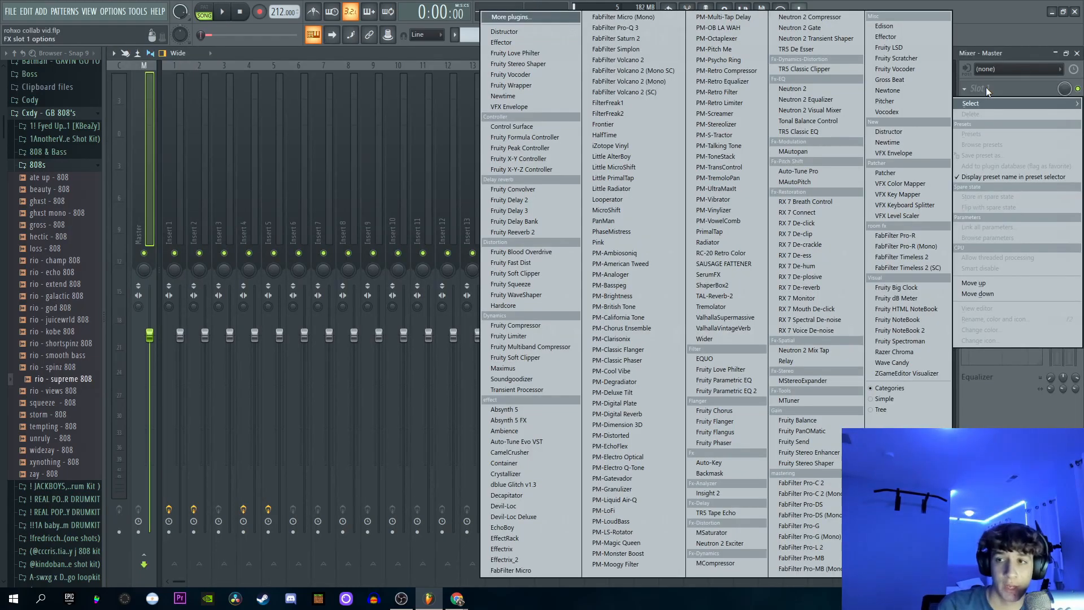
- Load TR5 Classic Clipper in the first effect slot of the Master track and reposition its window
click(827, 69)
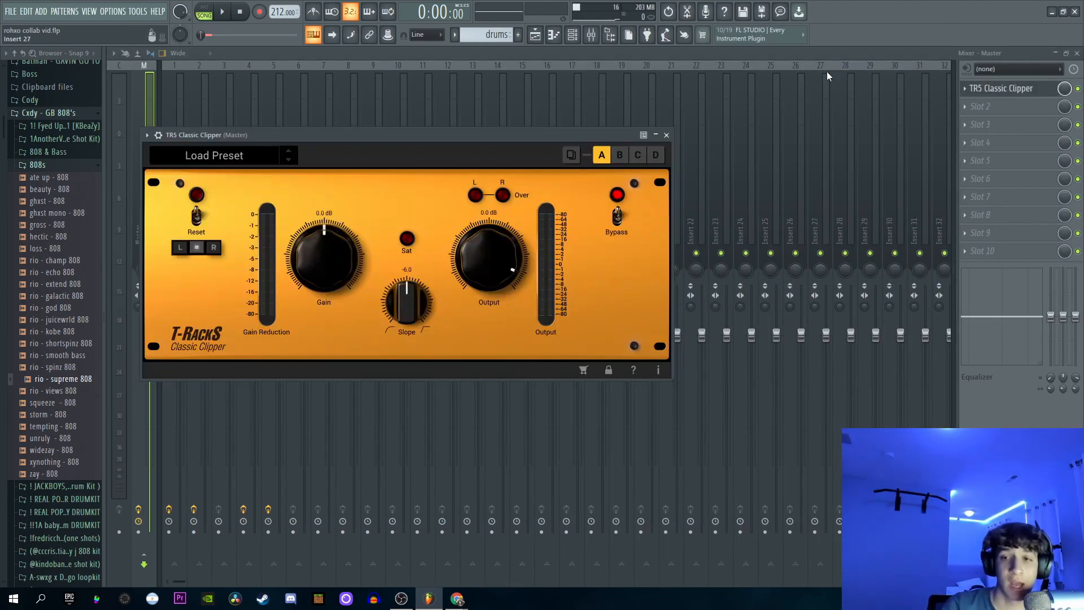
drag(466, 141, 574, 143)
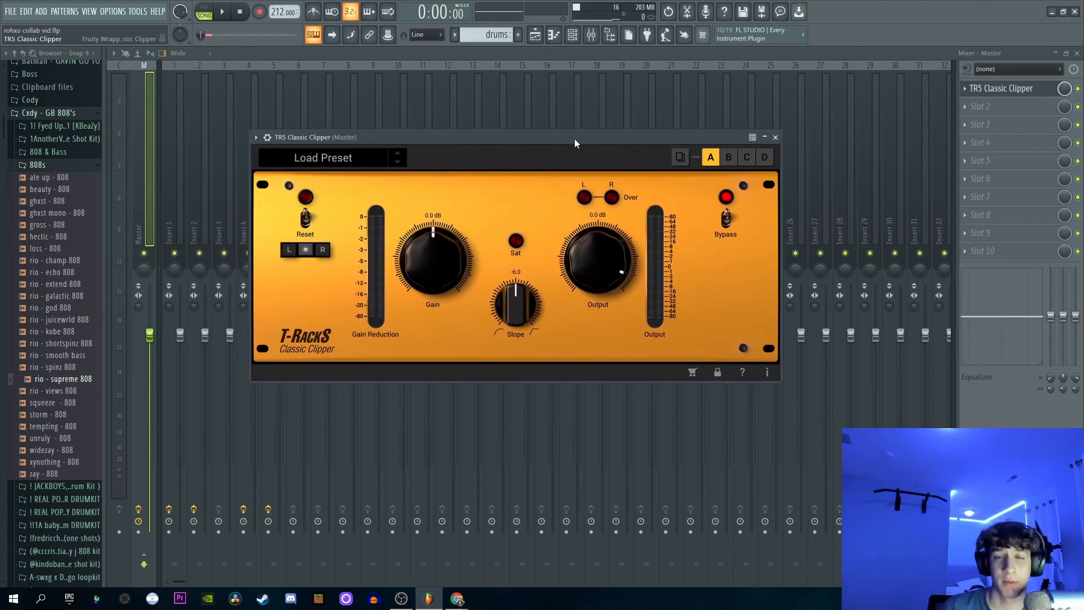
drag(575, 139, 541, 162)
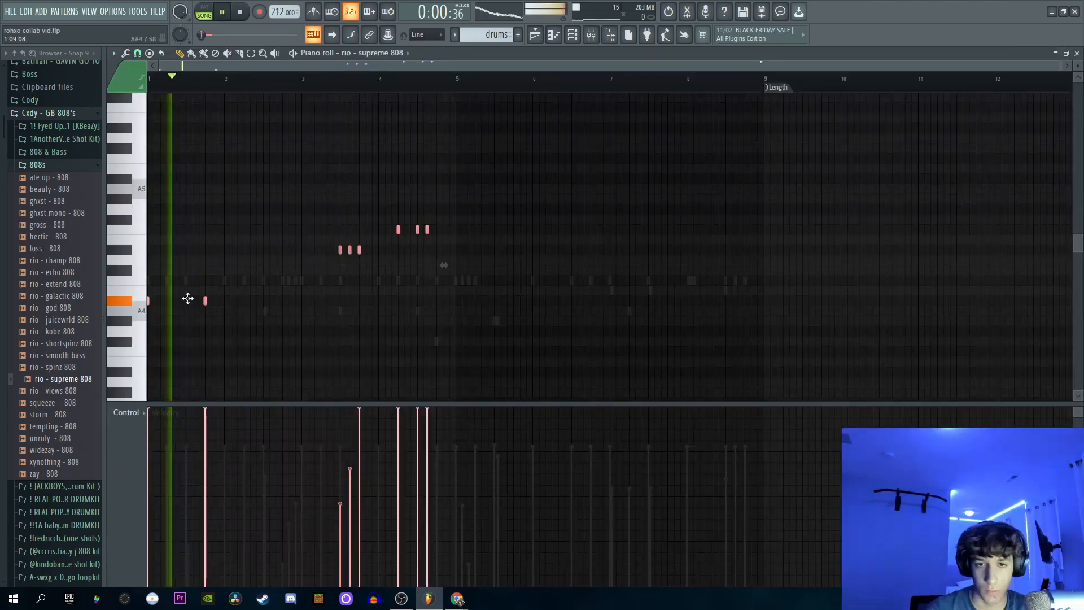
drag(187, 299, 185, 333)
right_click(185, 334)
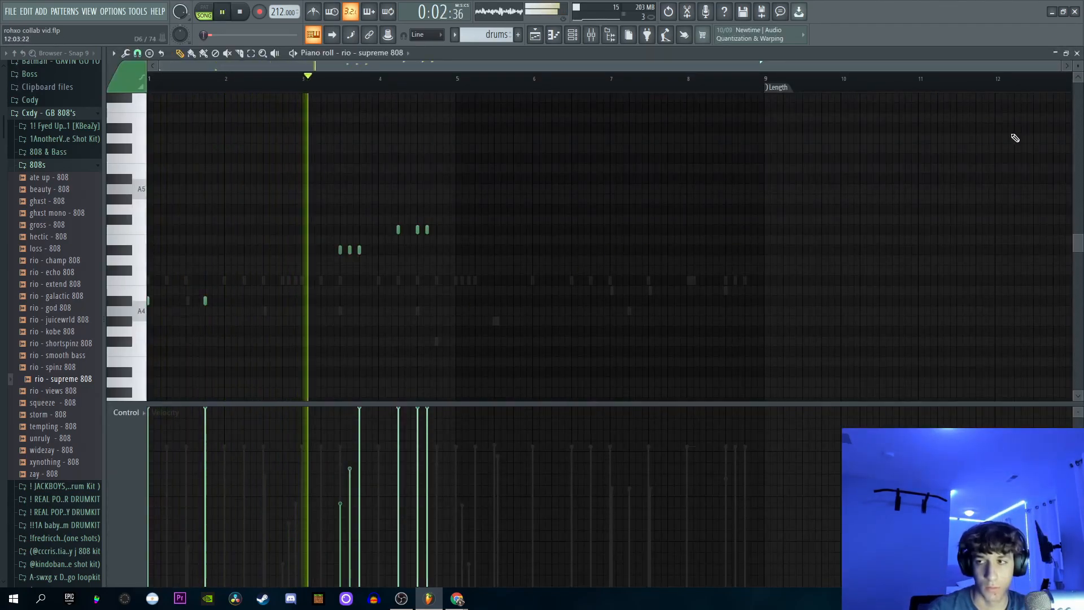
click(1077, 53)
- In the 808 piano roll, delete the last note in bar 4 and move the preceding note to the bar's final beat
right_click(205, 183)
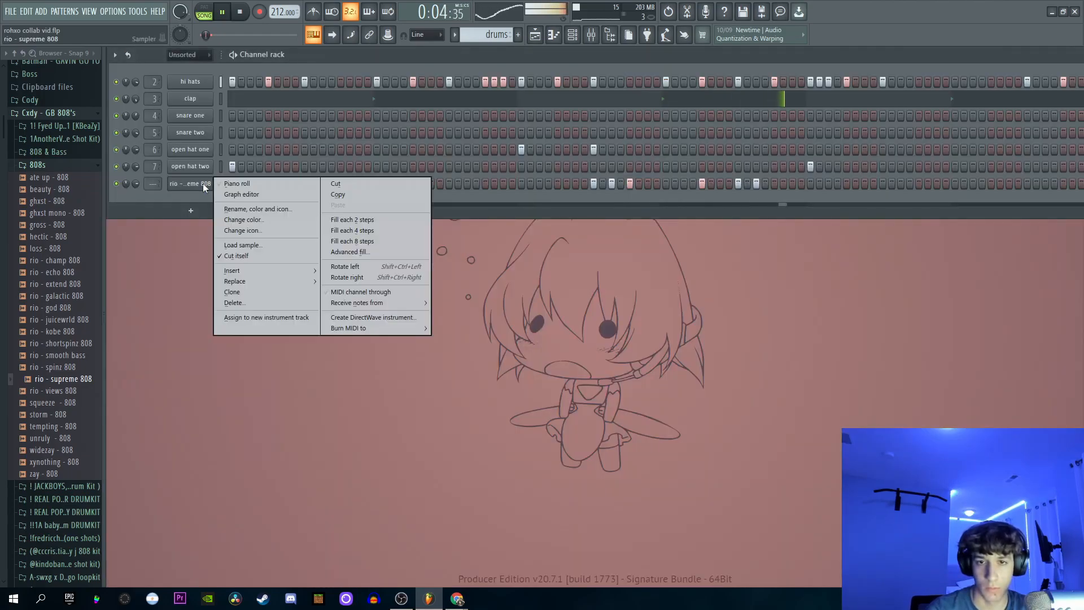
right_click(202, 183)
click(221, 182)
scroll(431, 289, up, 2)
scroll(433, 292, up, 2)
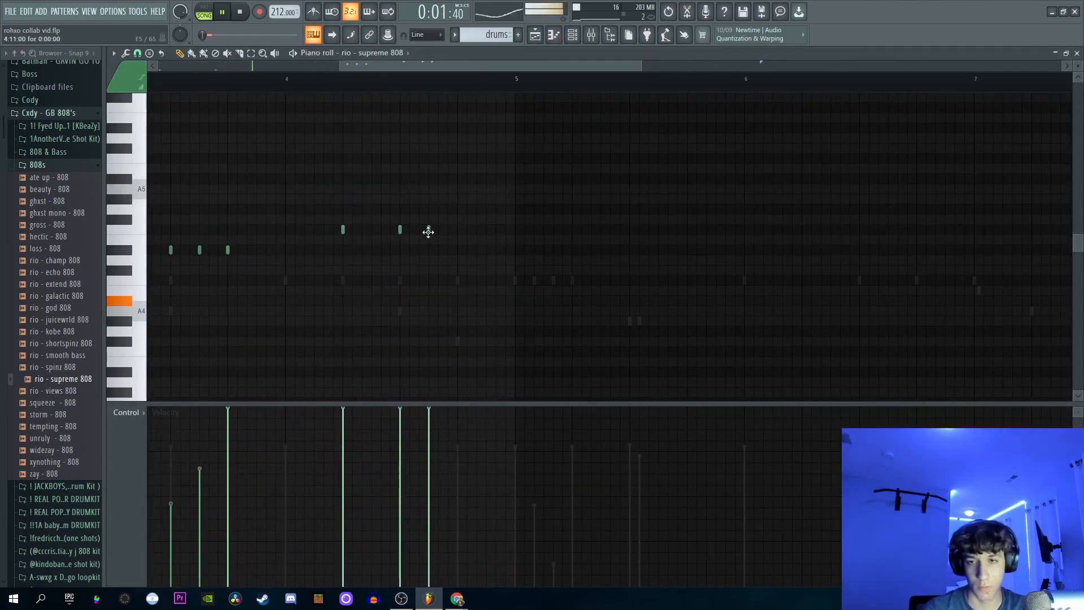
right_click(428, 229)
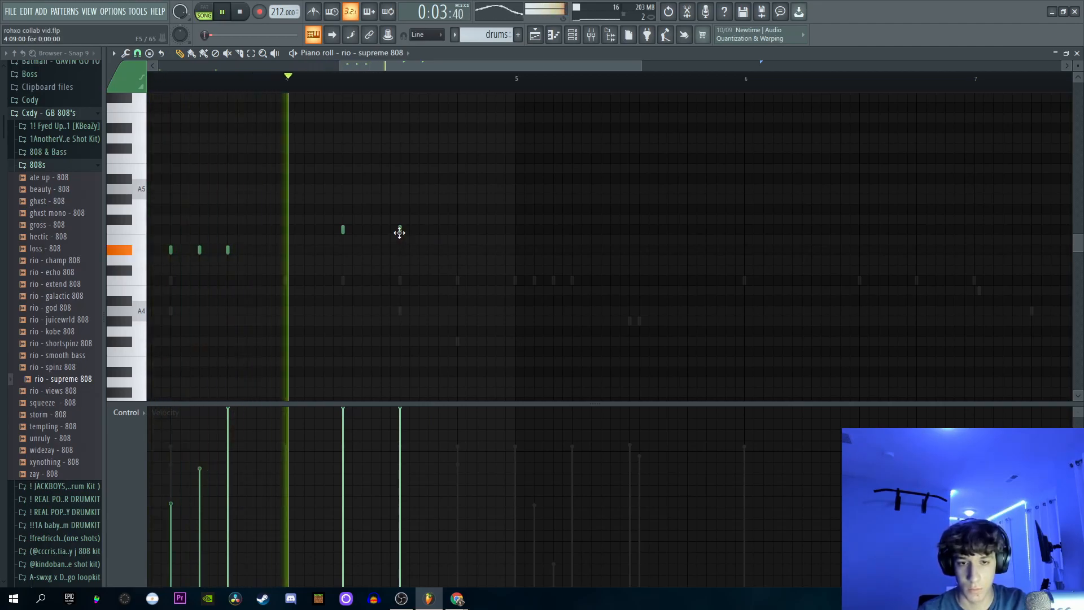
key(space)
drag(400, 233, 457, 232)
scroll(360, 314, down, 3)
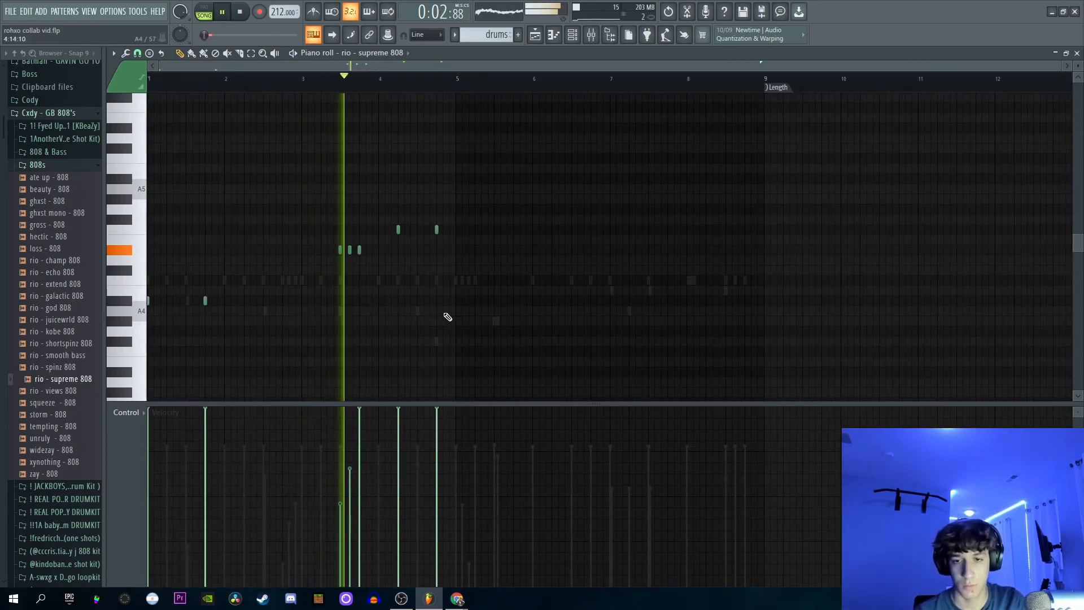
- Play the pattern back and review the 808 notes in bars 5 to 8 of the piano roll
scroll(464, 311, up, 3)
key(space)
key(space)
scroll(463, 312, down, 3)
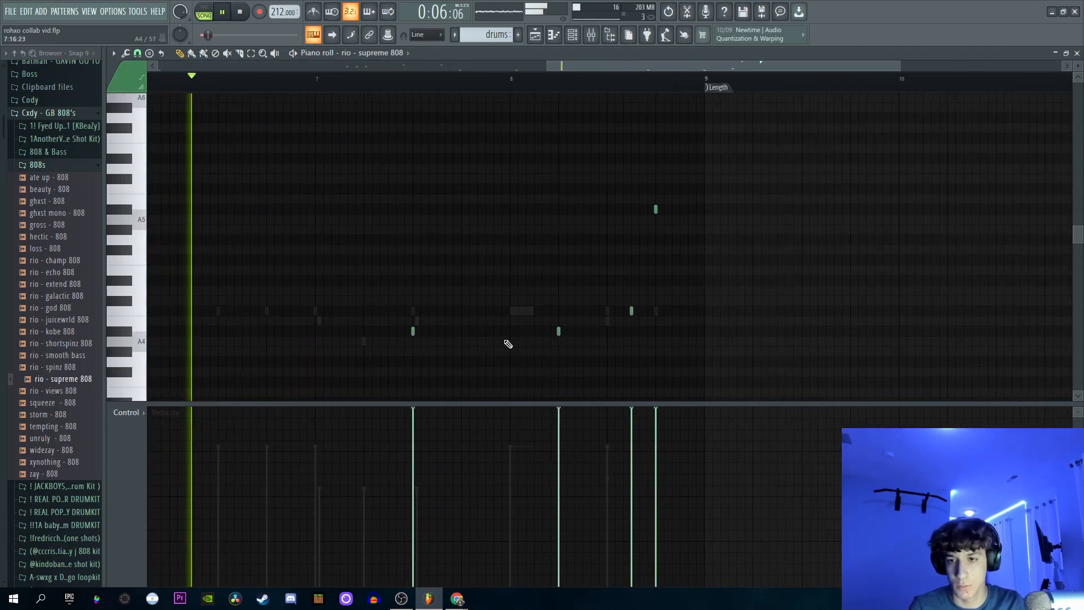
scroll(508, 344, up, 3)
scroll(547, 354, up, 2)
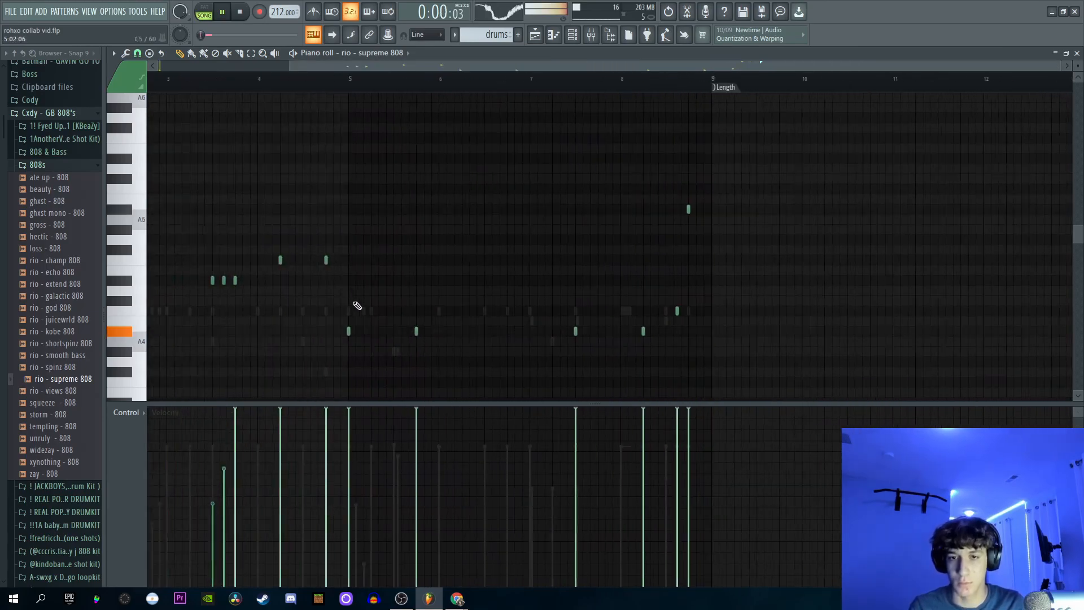
click(222, 13)
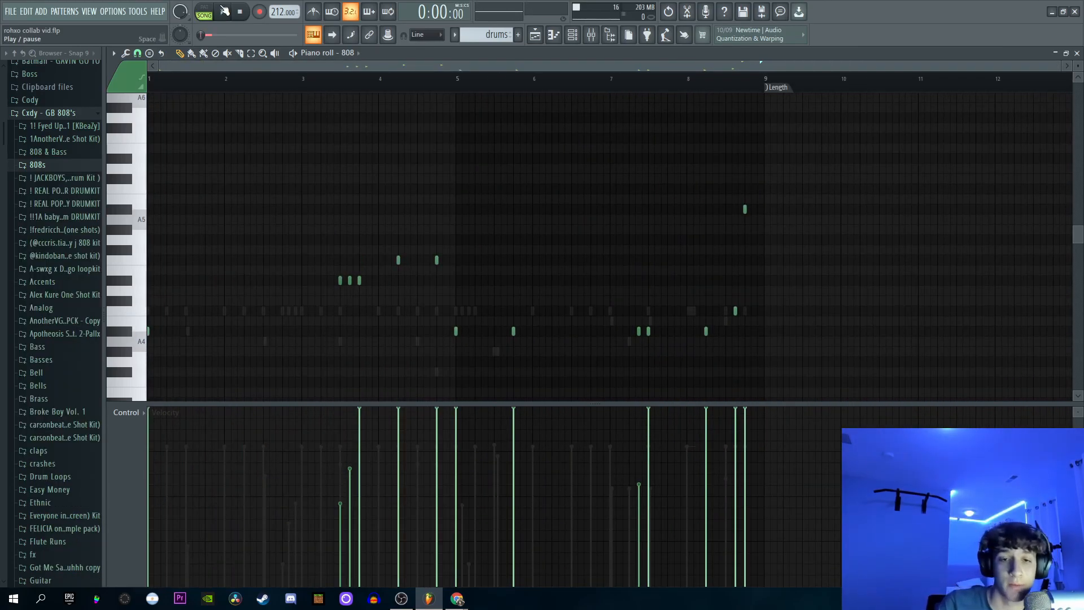
- Play back the 808 and kick patterns, examining the velocity of the softer 808 note in bar 7
click(224, 11)
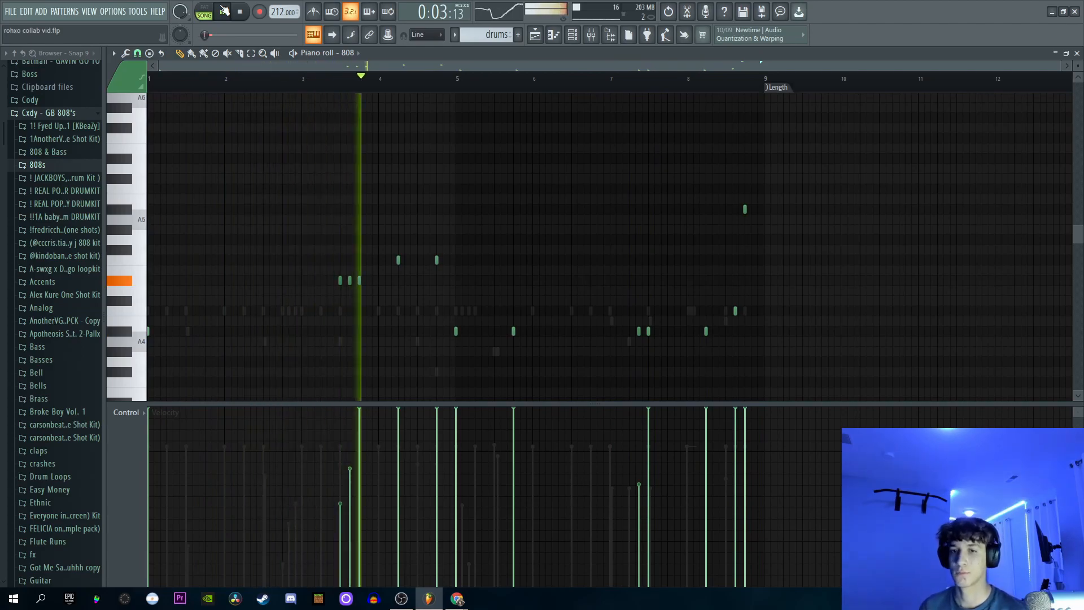
click(224, 12)
scroll(559, 374, up, 2)
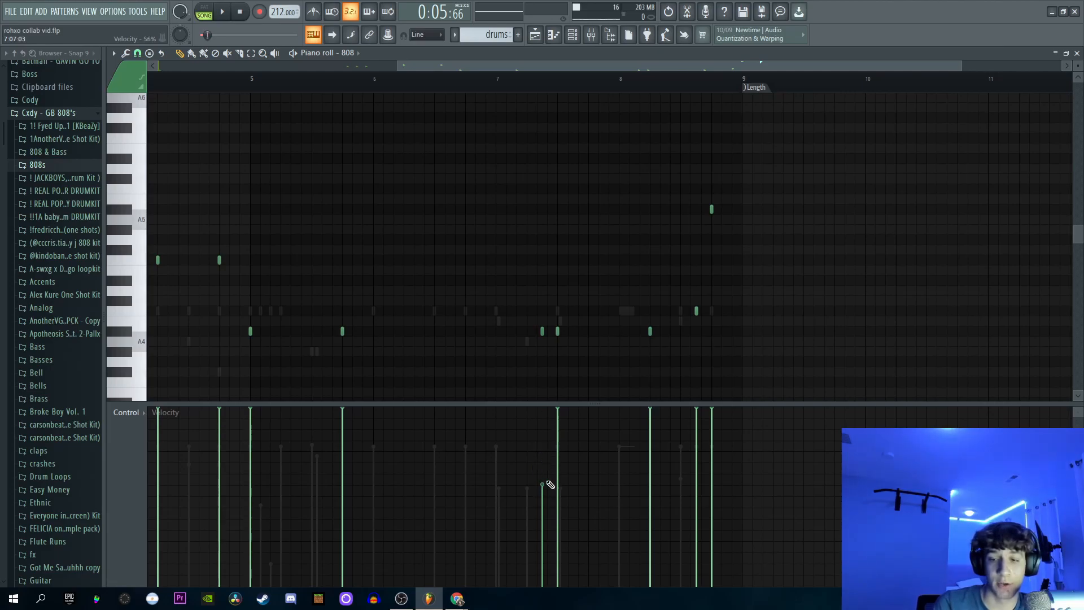
click(222, 11)
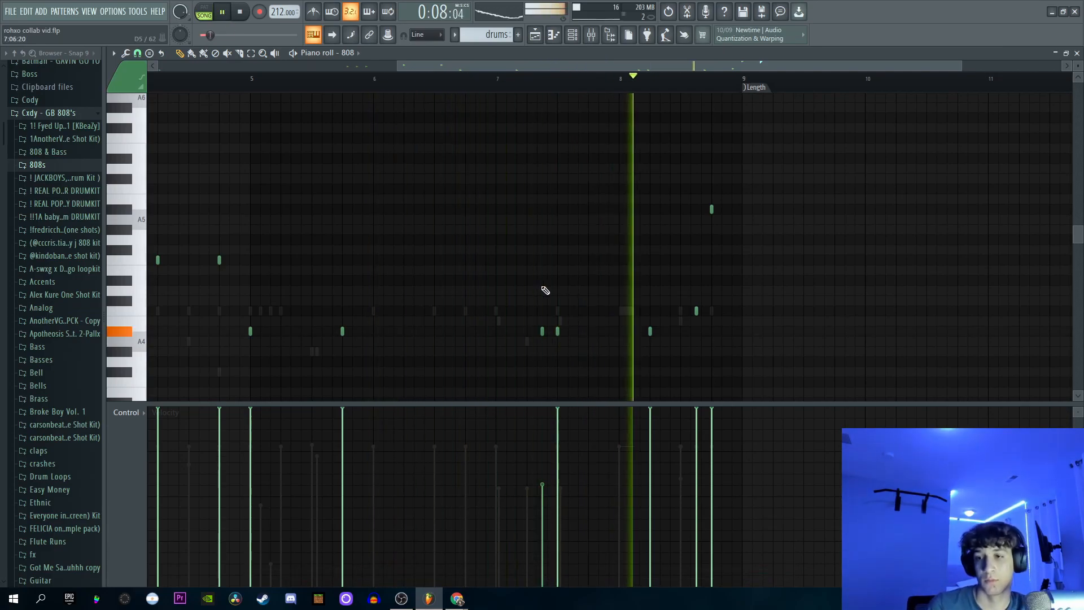
key(space)
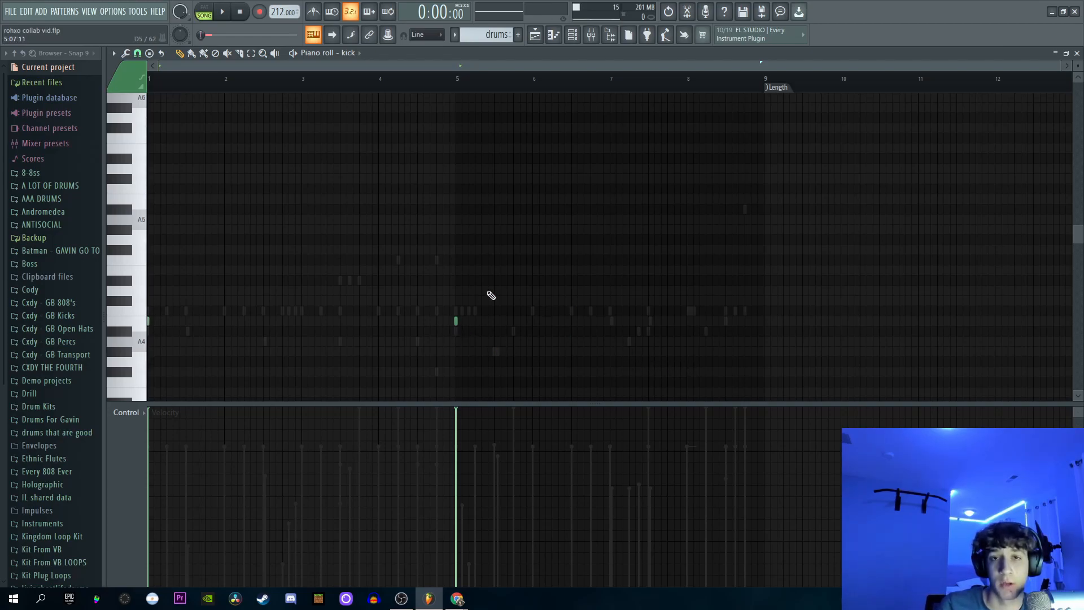
click(225, 12)
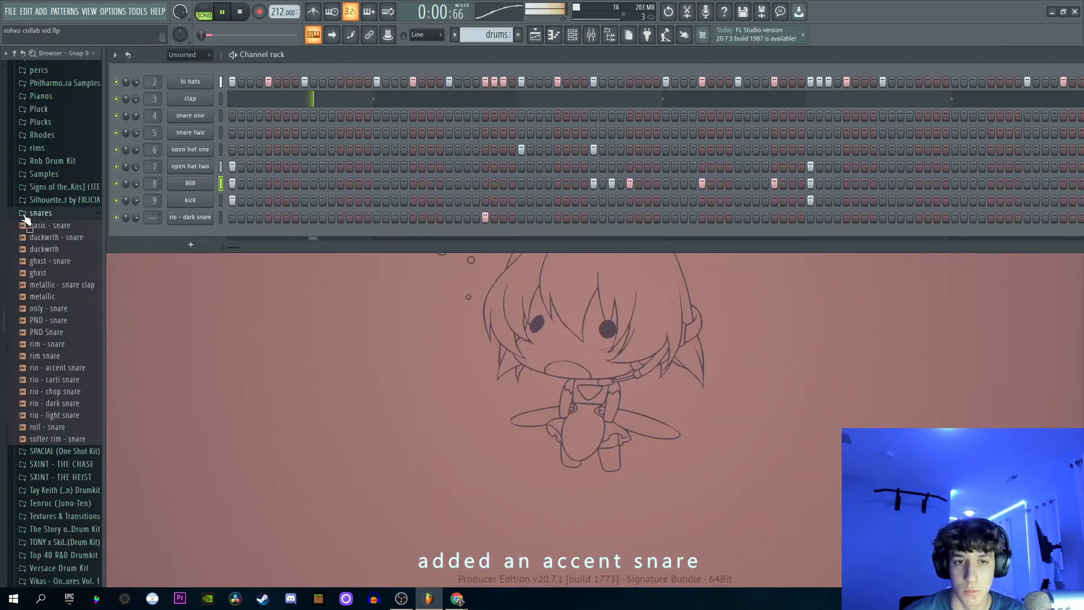
- Collapse the snares and Cxdy - GB 808's folders and return to the start of the sample browser
click(25, 217)
scroll(73, 341, up, 20)
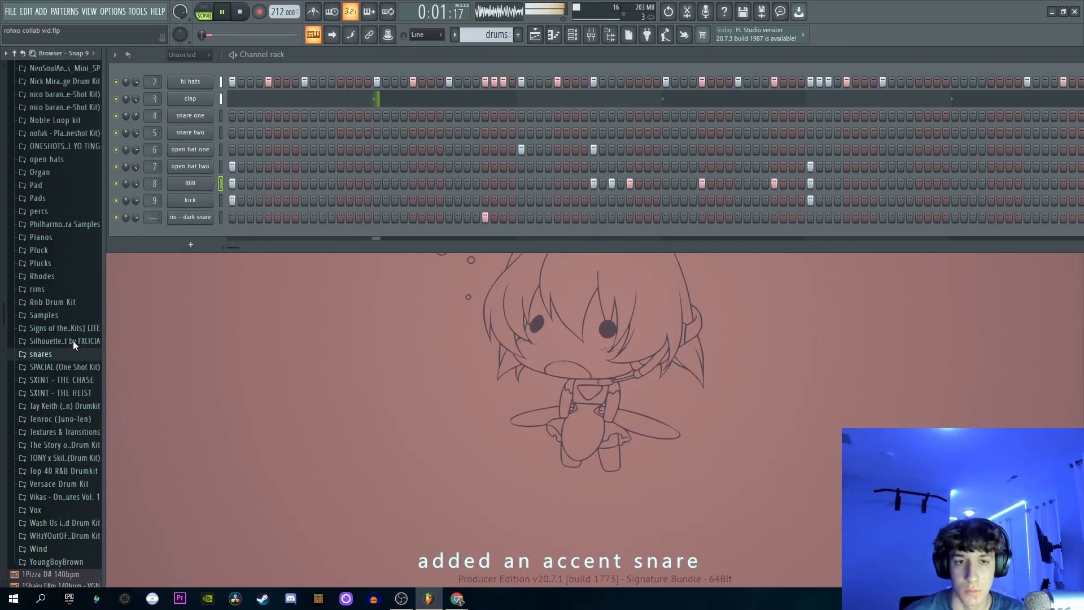
click(40, 272)
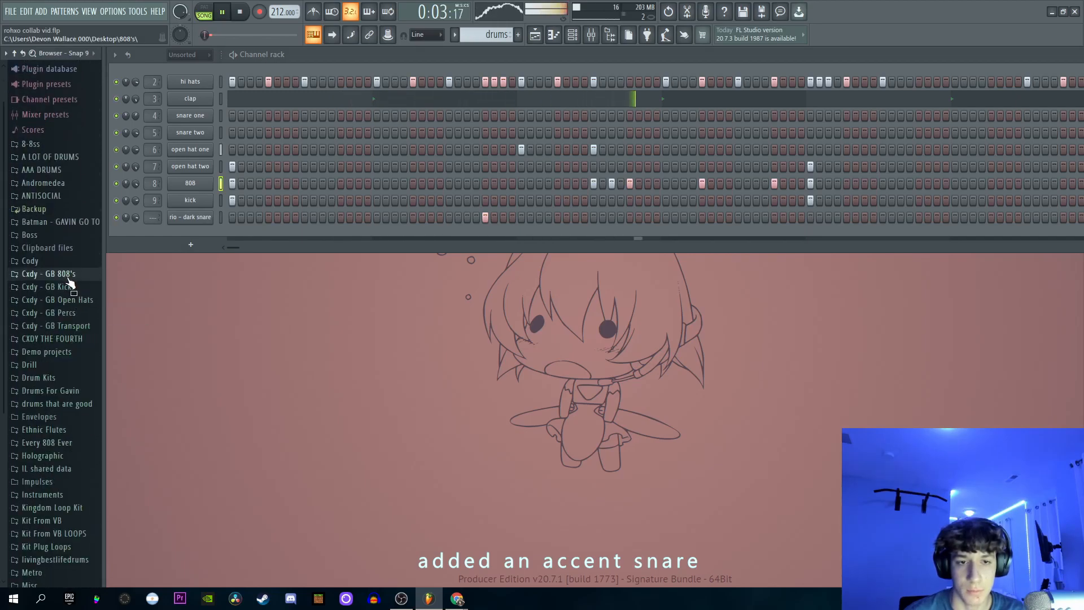
scroll(72, 79, up, 2)
- Rename the rio - dark snare channel as "snare three"
right_click(210, 216)
click(250, 234)
text(d)
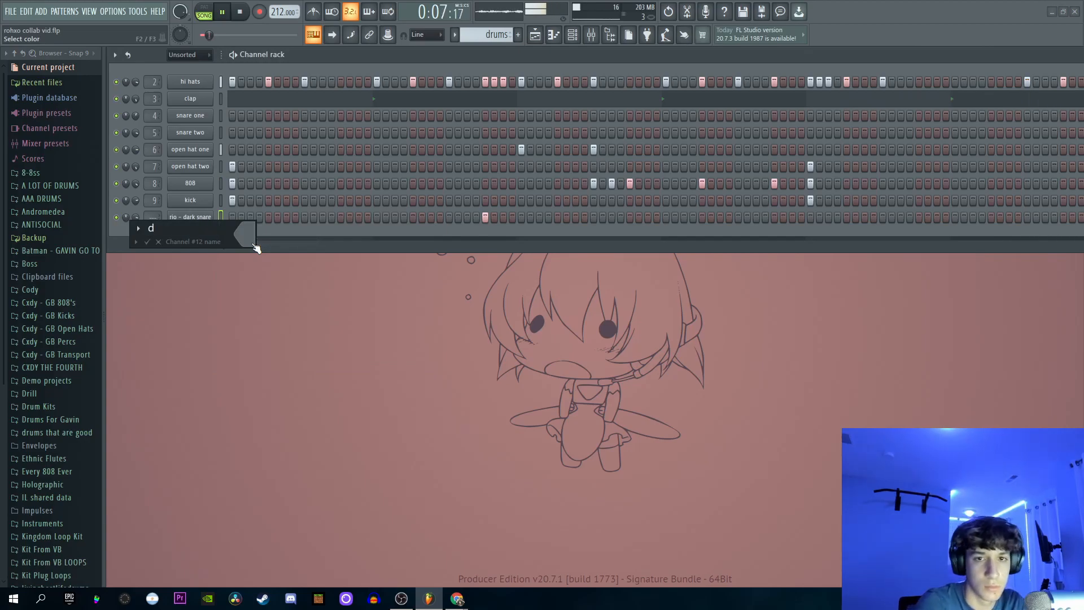
text(nare three)
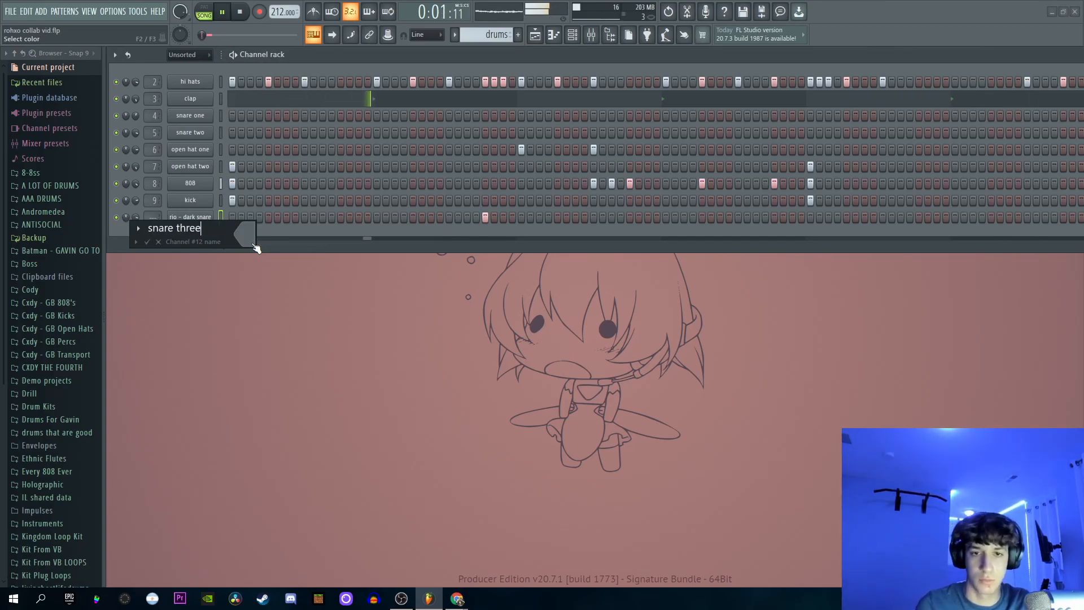
click(146, 242)
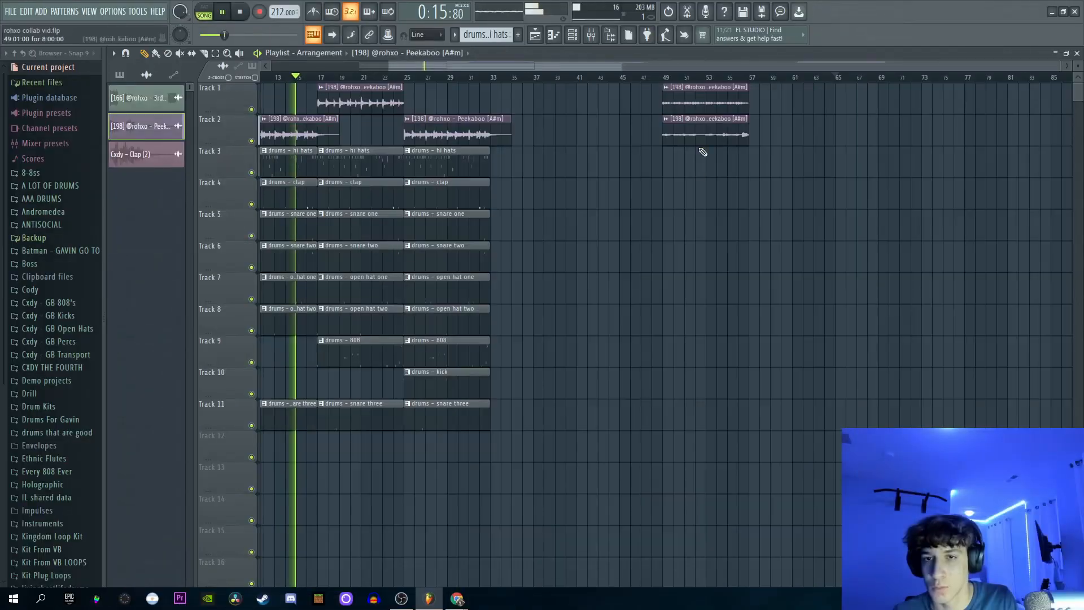
- Move the separate pair of Peekaboo loop clips on Tracks 1 and 2 so they start at bar 33
scroll(703, 151, left, 3)
drag(914, 233, 835, 102)
drag(834, 101, 654, 102)
click(763, 221)
right_click(762, 222)
scroll(675, 239, up, 3)
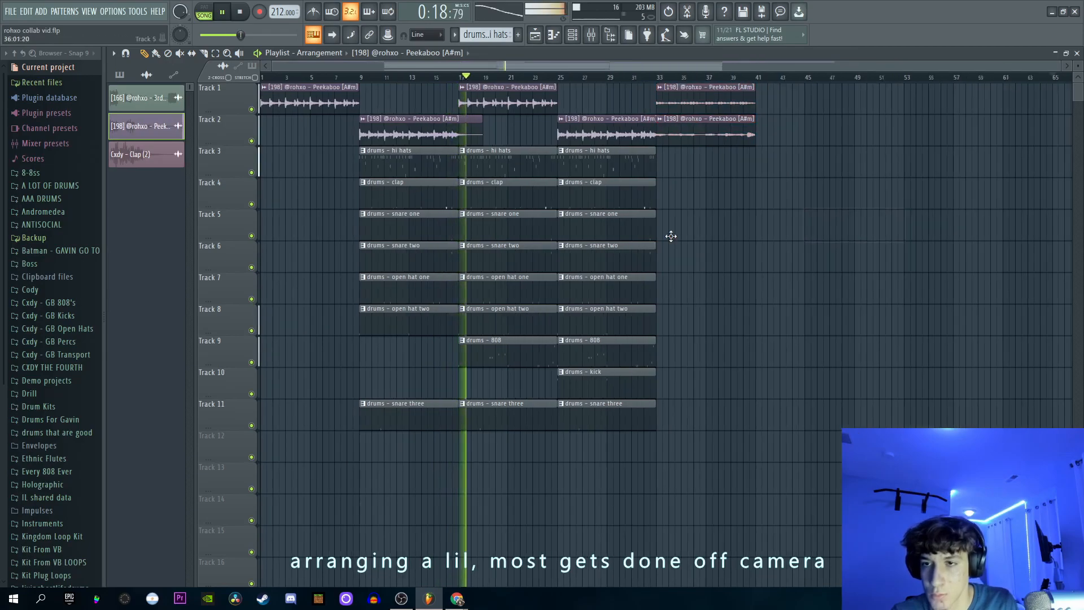
- Duplicate the drum clips starting at bar 25 on Tracks 3 to 11 into the section starting at bar 33
drag(795, 525, 660, 173)
key(ctrl+b)
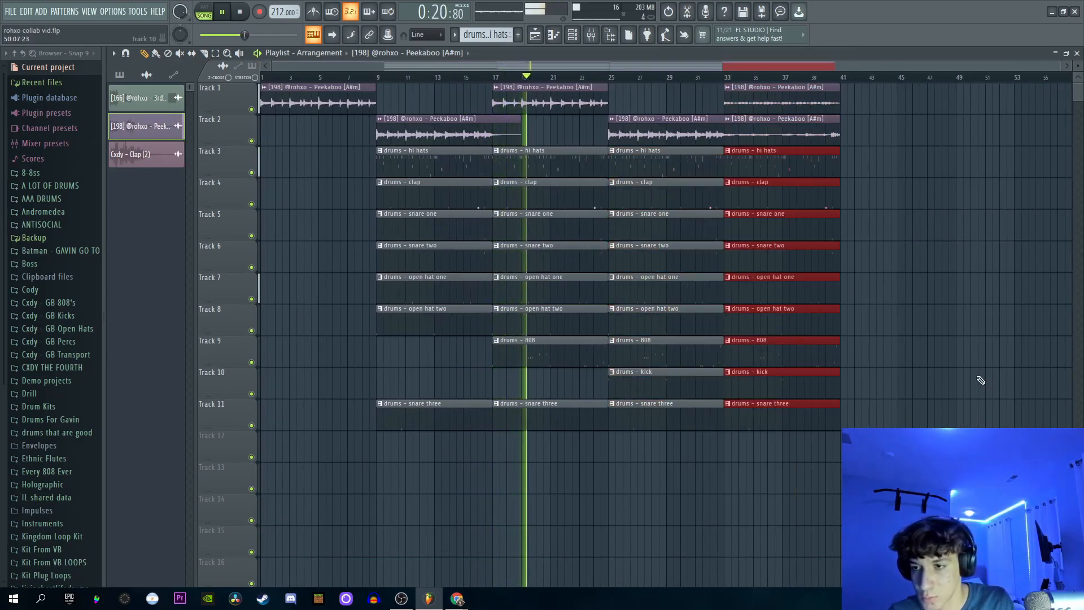
click(976, 343)
right_click(976, 342)
click(1062, 202)
right_click(1022, 354)
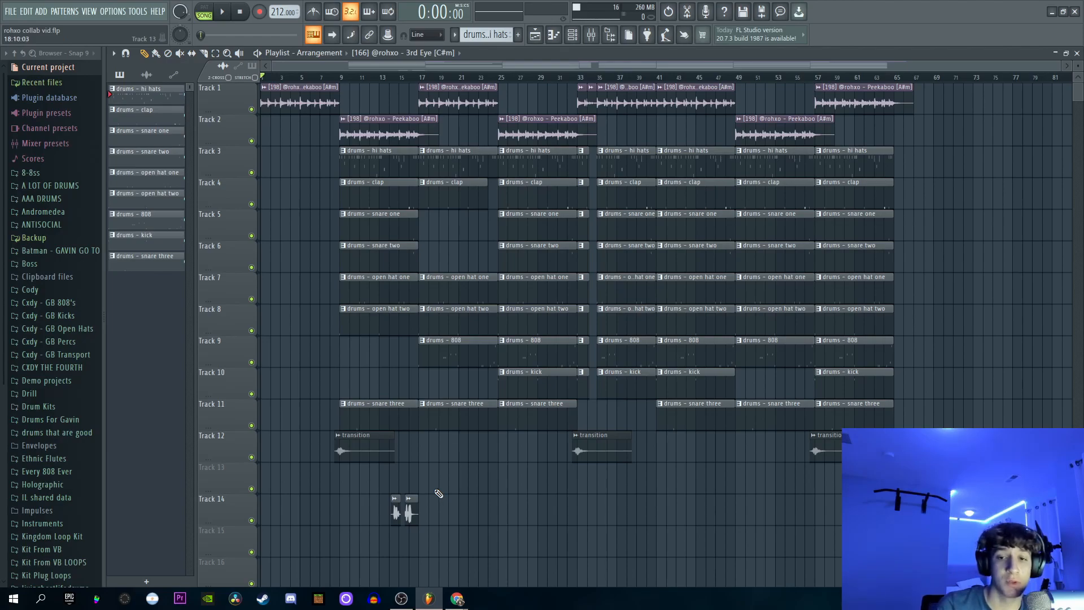
- Play sections of the arrangement, including the break around bar 33, the transition clip near bar 9 and the tags before bar 17
key(space)
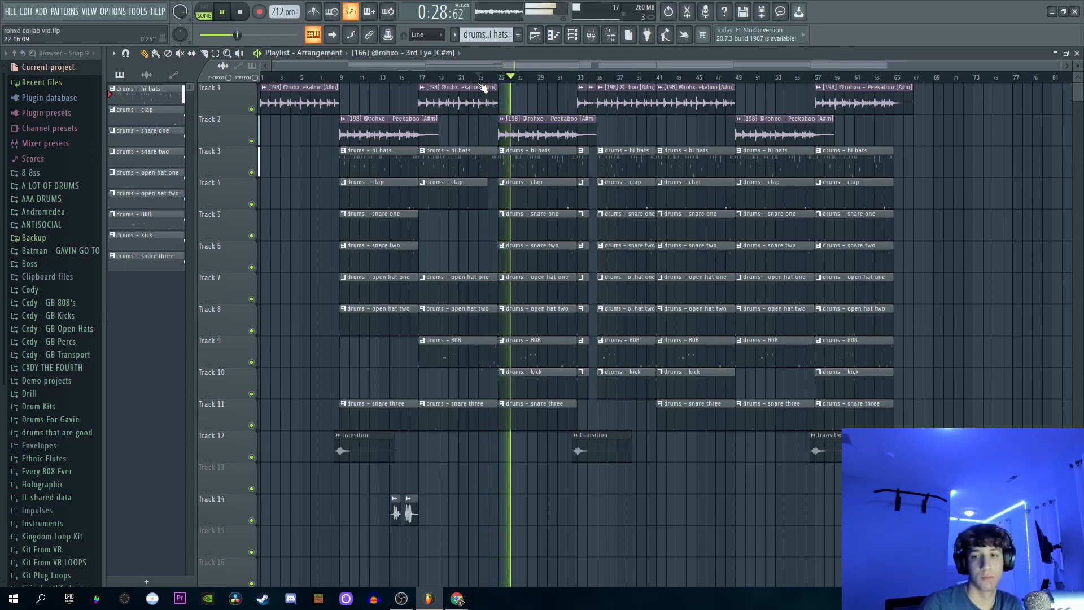
key(space)
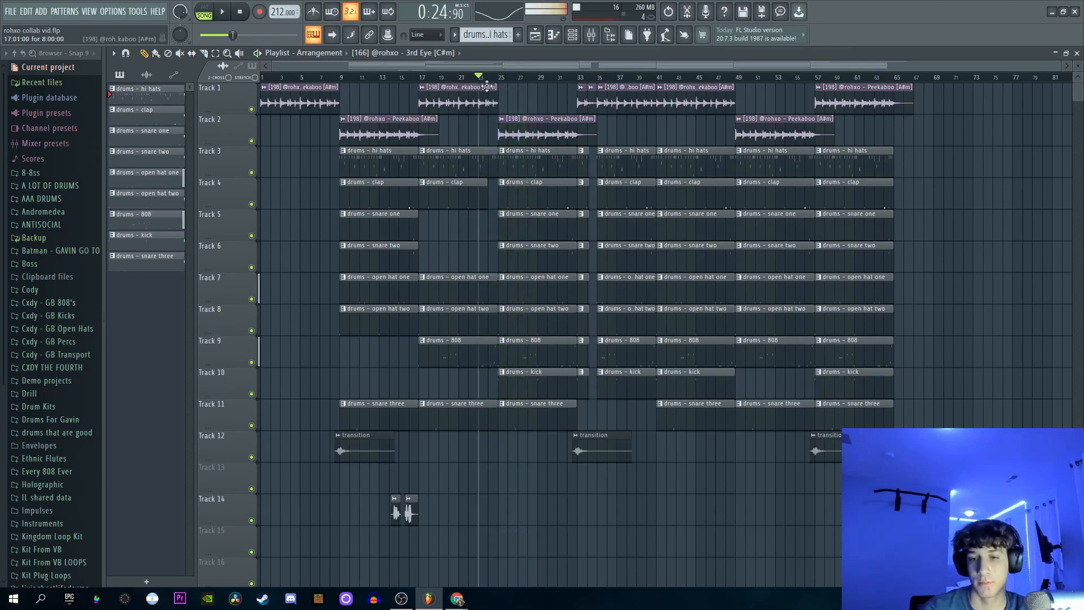
drag(480, 83, 569, 79)
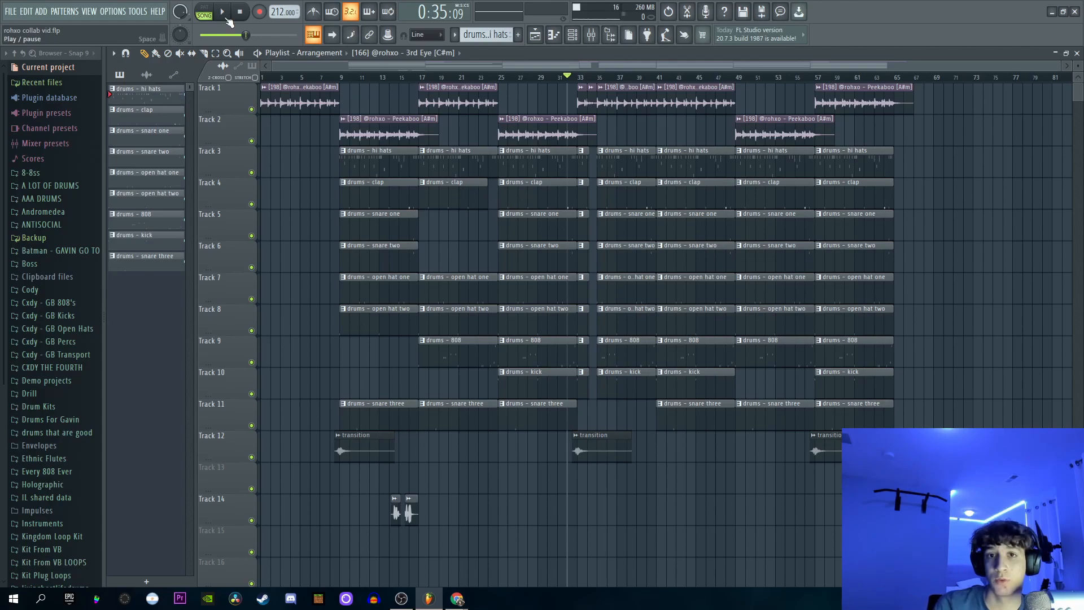
click(227, 19)
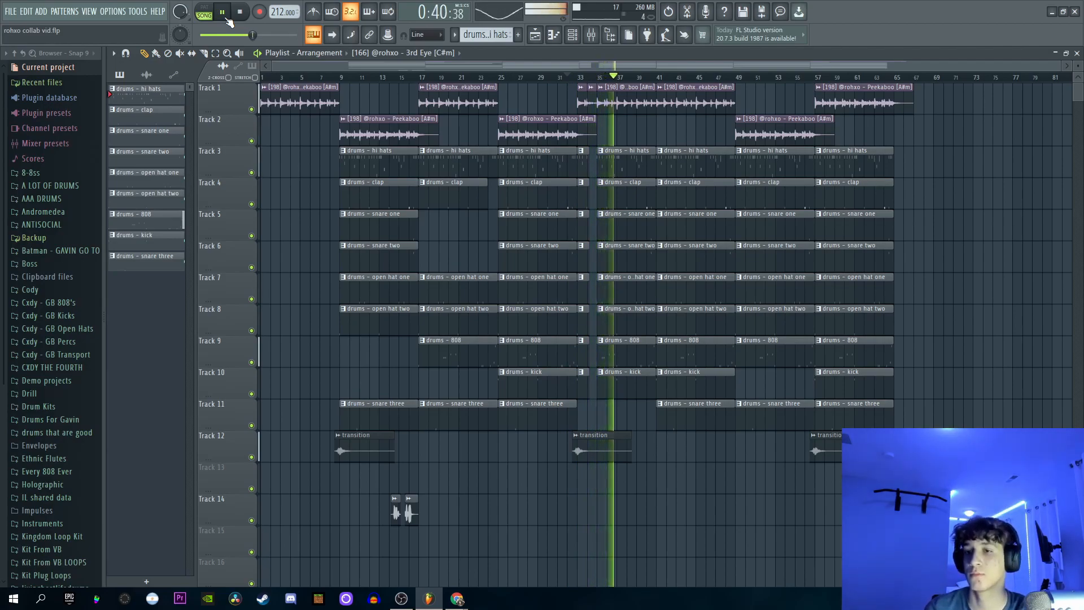
key(space)
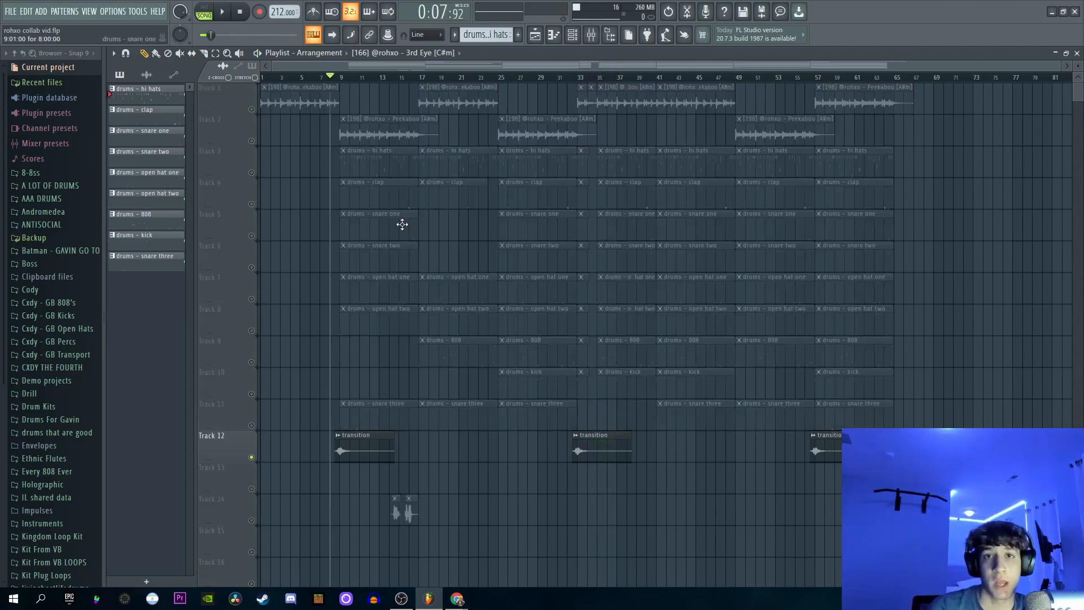
key(space)
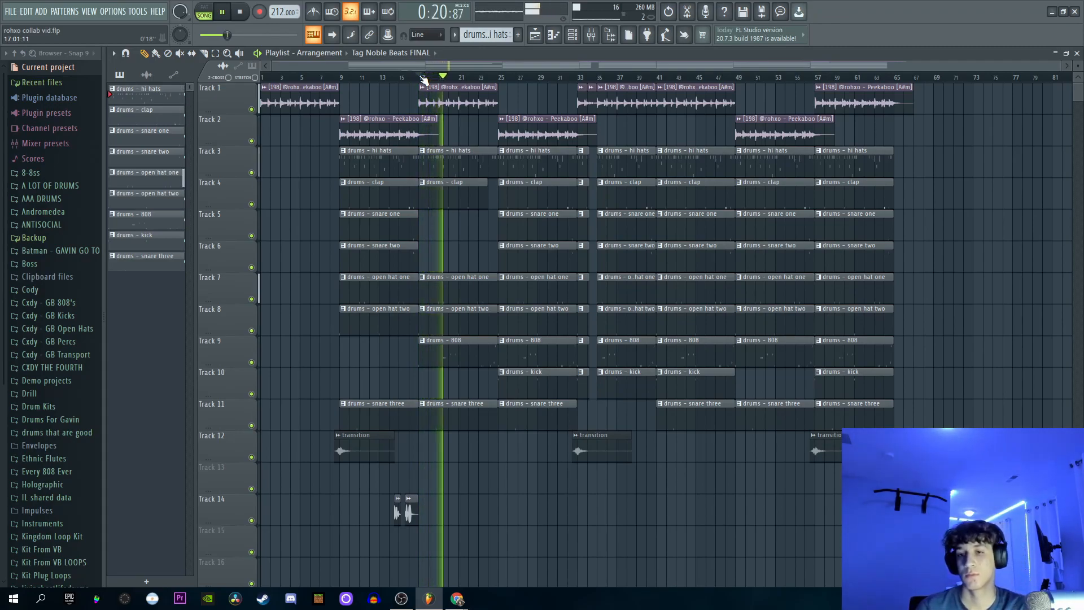
key(space)
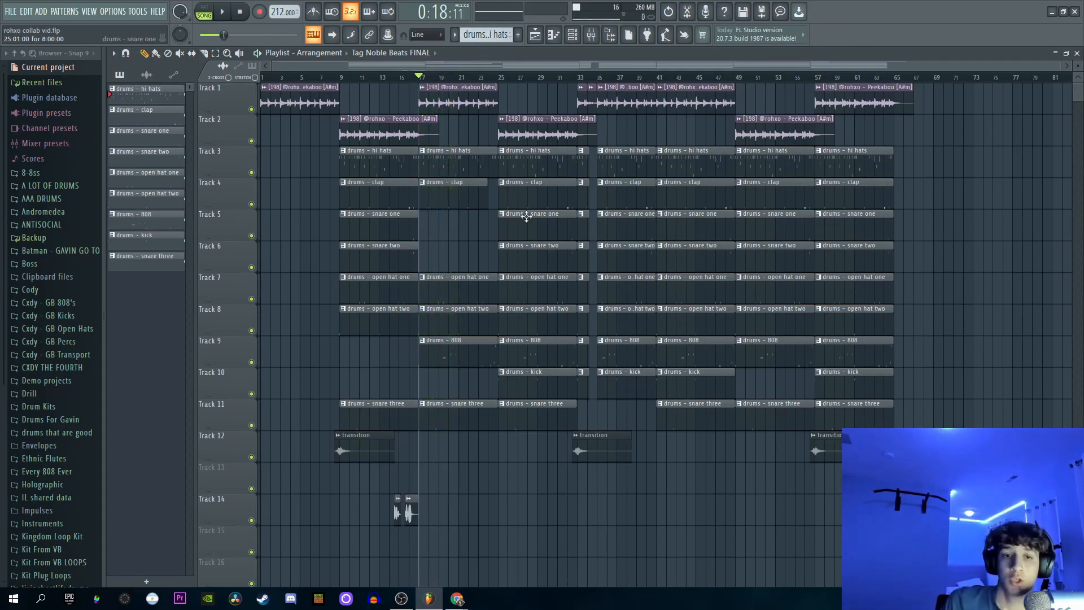